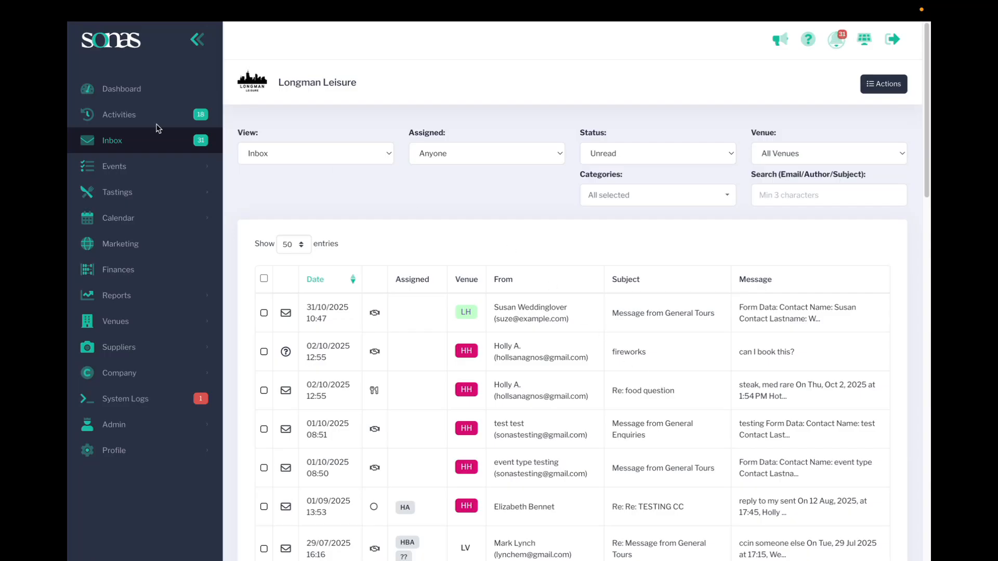
Open the company's Imports page and bring up the option to import events from a file
left_click(117, 379)
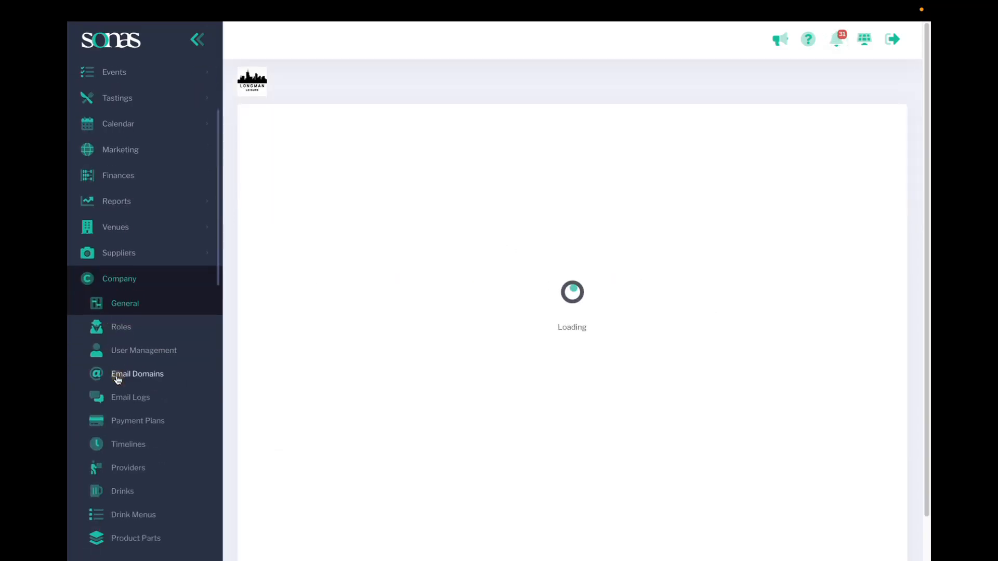
scroll(117, 380, "down", 5)
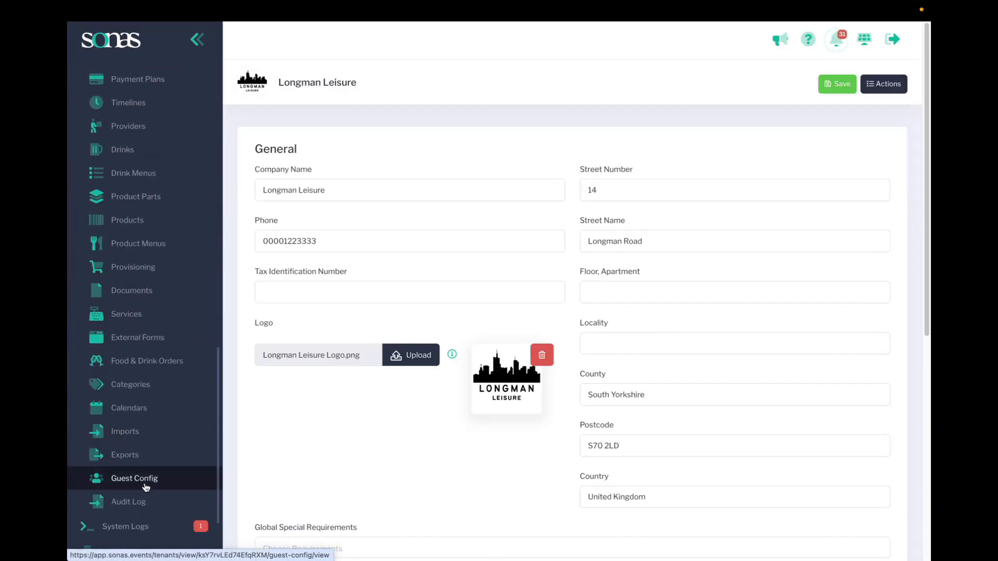
left_click(137, 432)
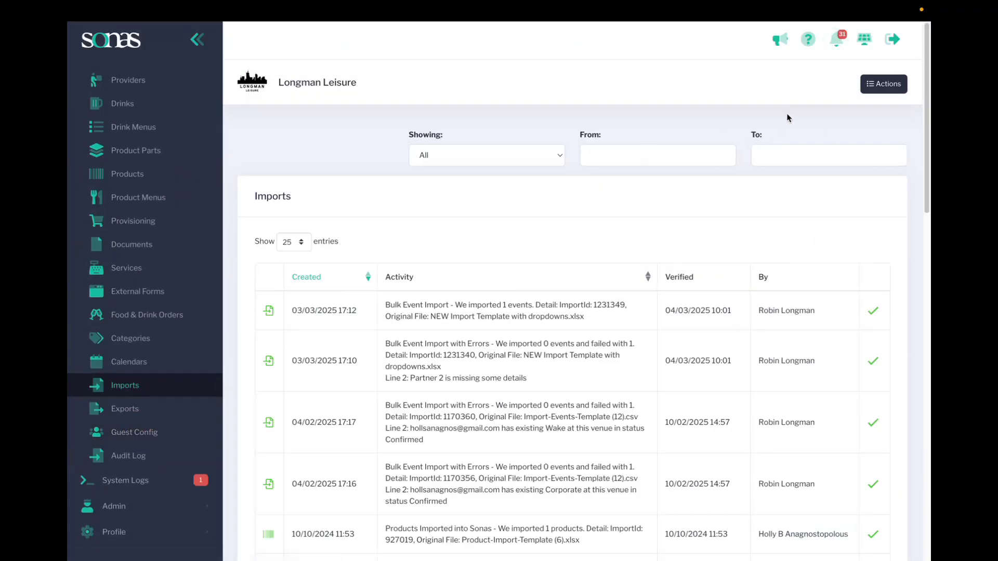
left_click(884, 84)
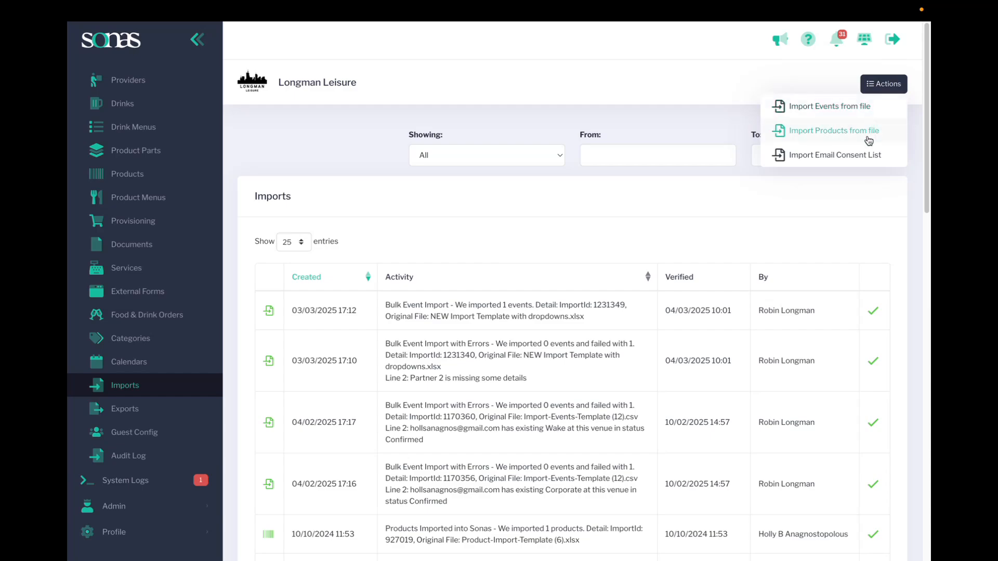
left_click(819, 109)
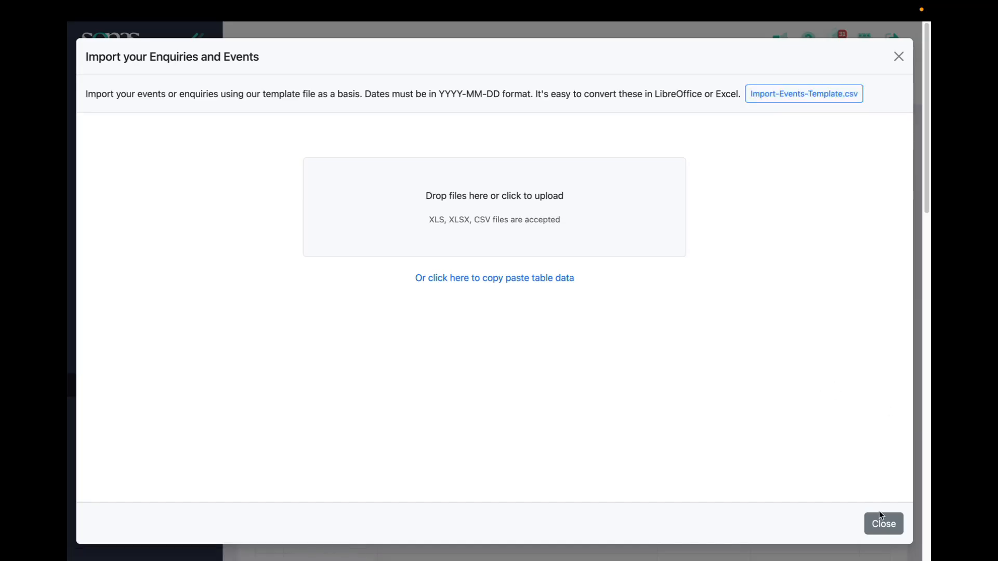
Close the import dialog and switch to the Import-Events-Template (14) spreadsheet in Google Sheets, showing its first columns
left_click(883, 524)
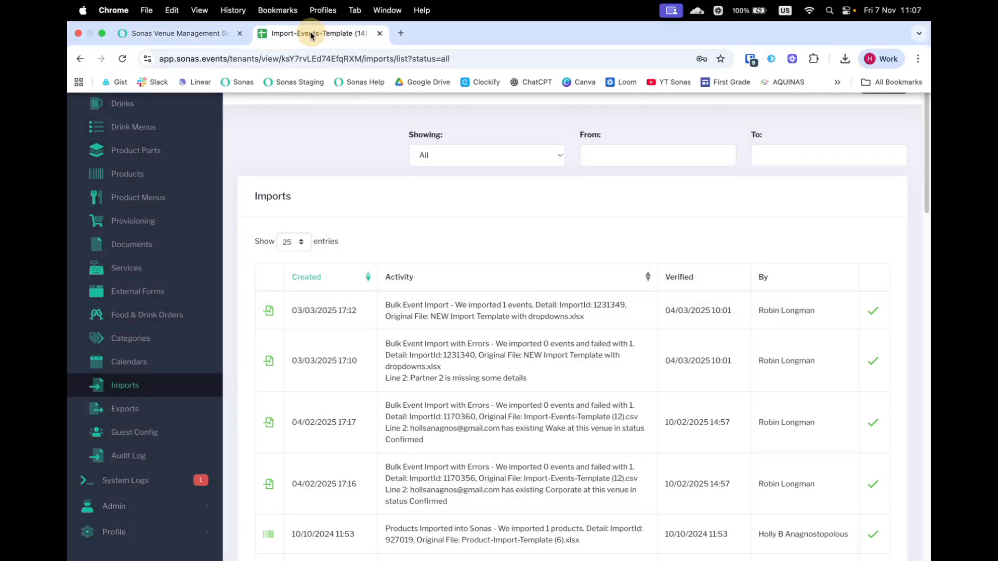
left_click(311, 33)
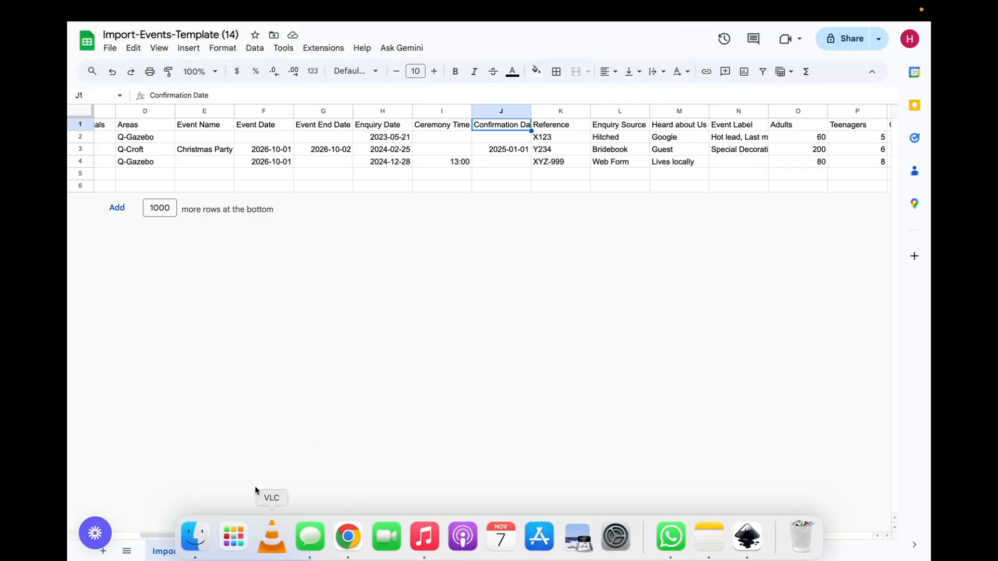
left_click_drag(242, 536, 80, 499)
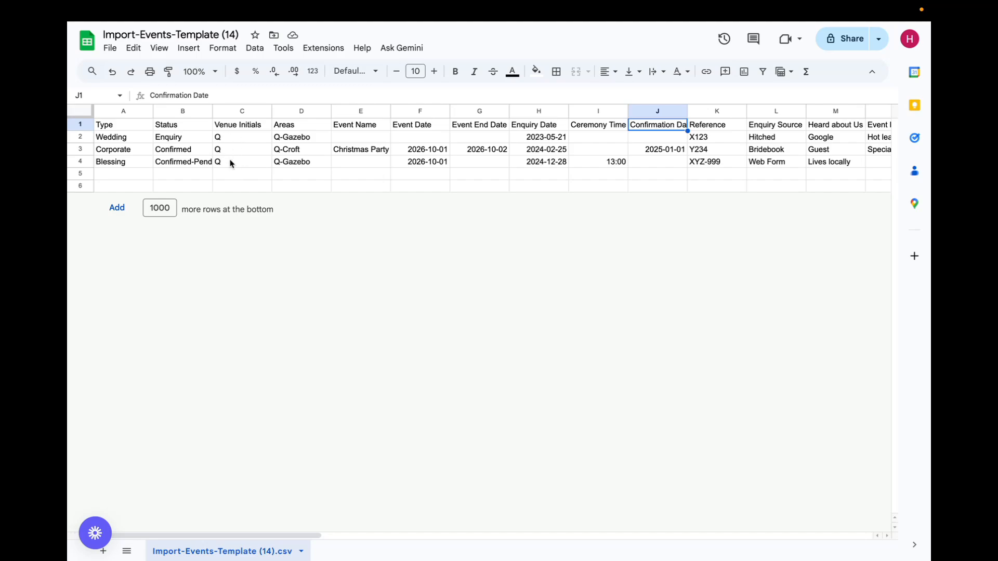
Clear the Areas cell in the Wedding row
left_click(304, 140)
key("Delete")
left_click(304, 176)
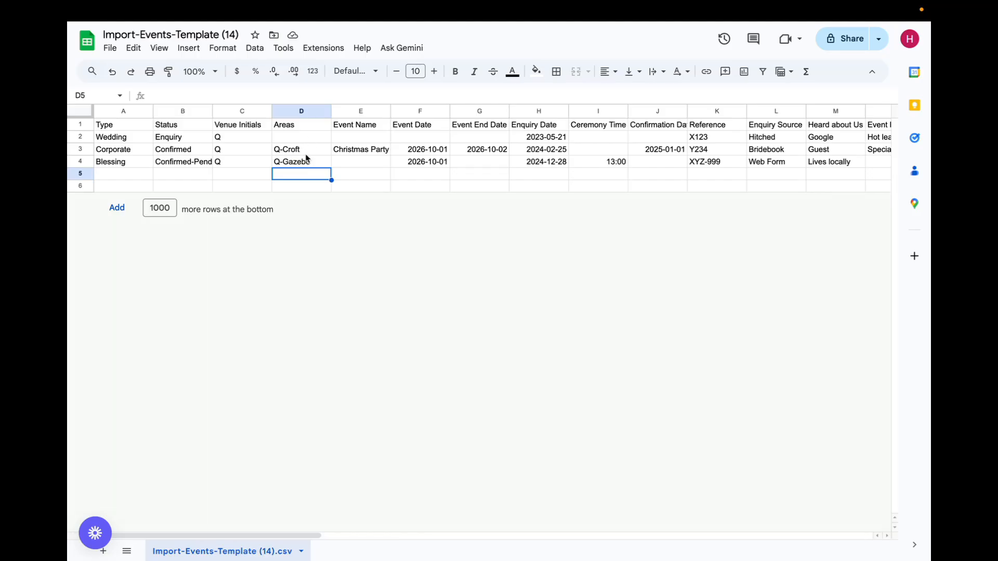
Change the Corporate row's Areas to "Q-Croft, Q-Gazebo" using the copied Q-Gazebo value, and widen the Areas column to fit
left_click(312, 163)
key("ctrl+c")
left_click(314, 151)
double_click(314, 150)
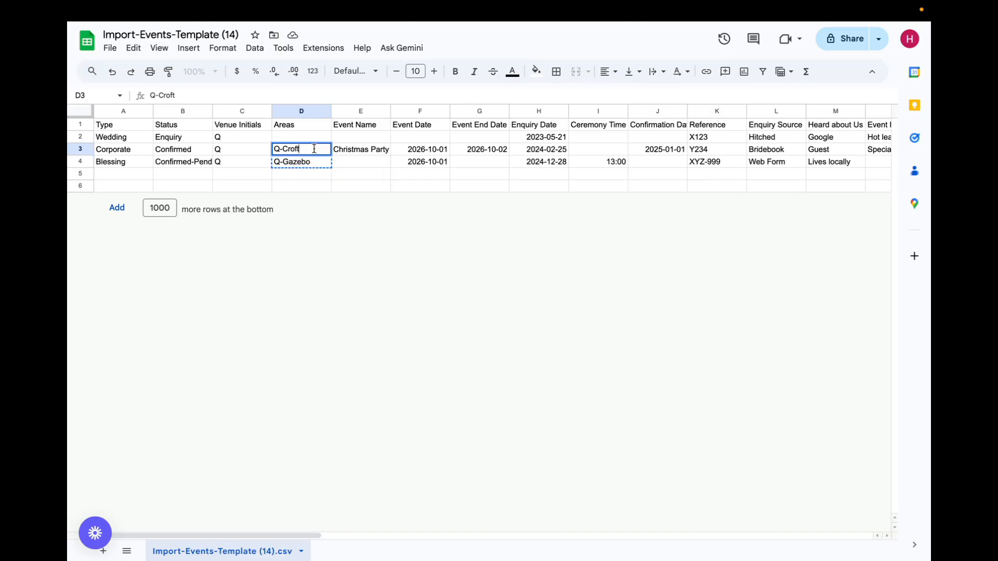
type(",")
key("ctrl+v")
key("Return")
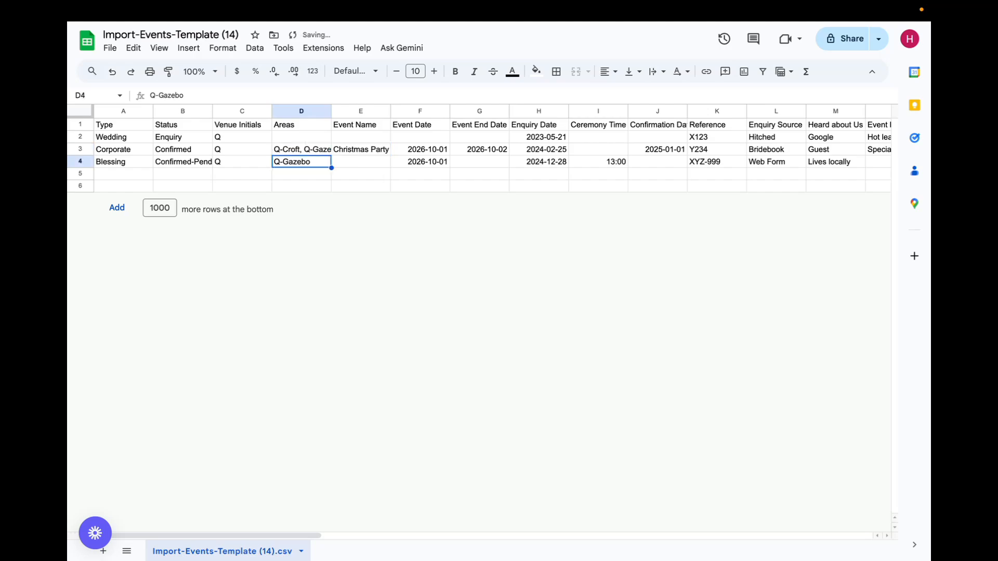
left_click_drag(331, 111, 363, 111)
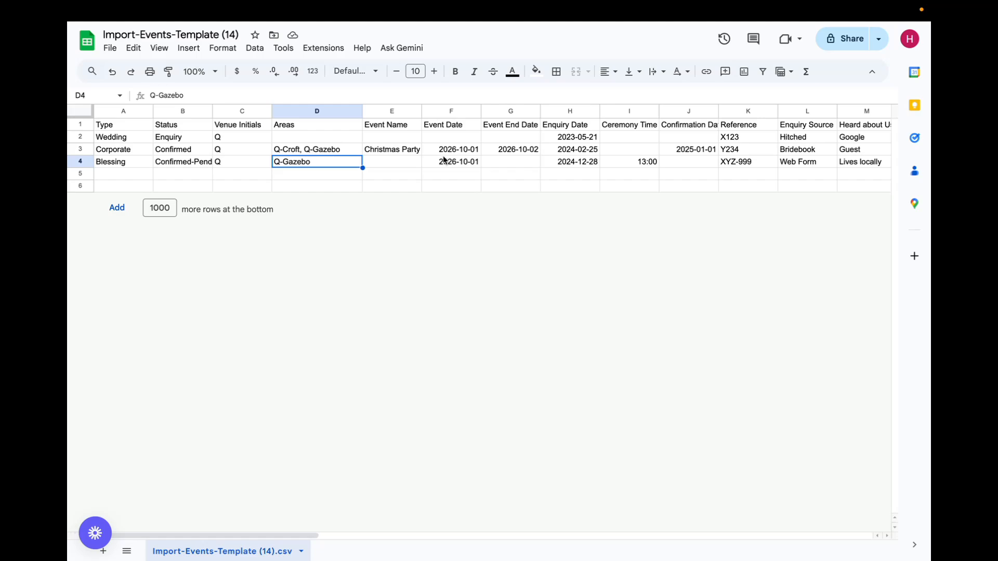
Enter the format placeholder YYYY-MM-DD as the Wedding row's Event Date
left_click(444, 140)
type("YYYY-")
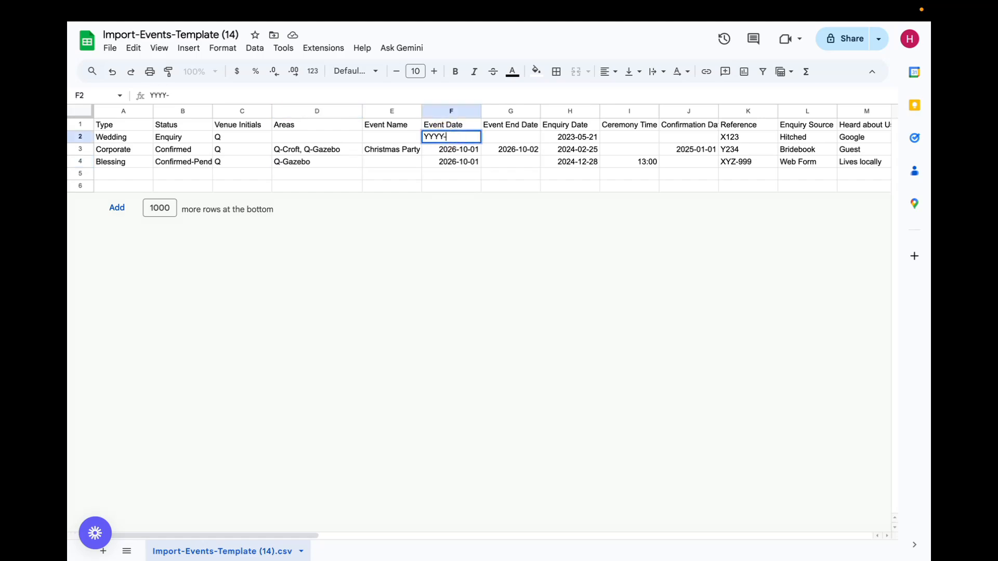
type("MM-DD")
key("Return")
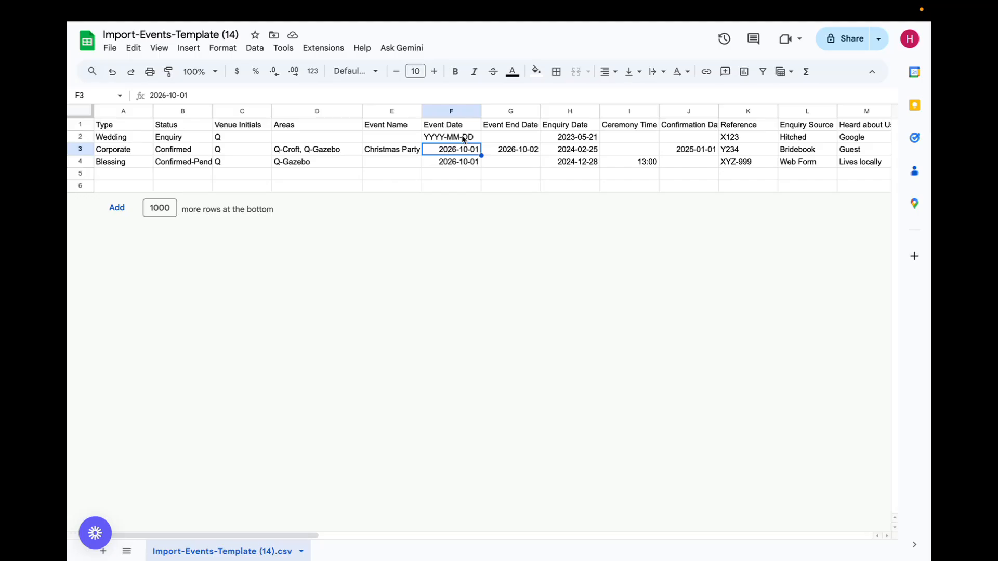
Check the Wedding row's Event End Date, Enquiry Date and Ceremony Time, and widen the Confirmation Date column to show its full heading
left_click(513, 141)
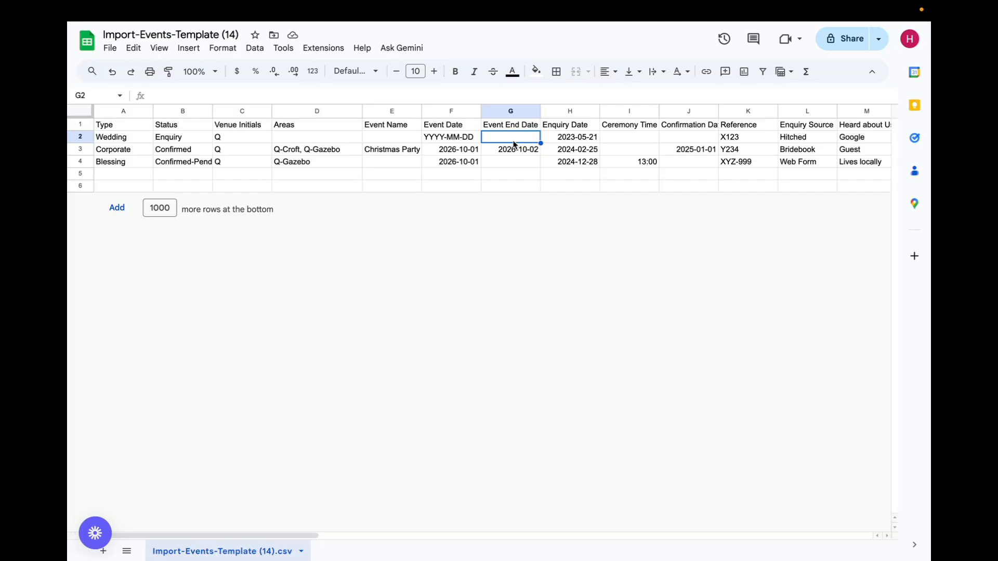
left_click(559, 140)
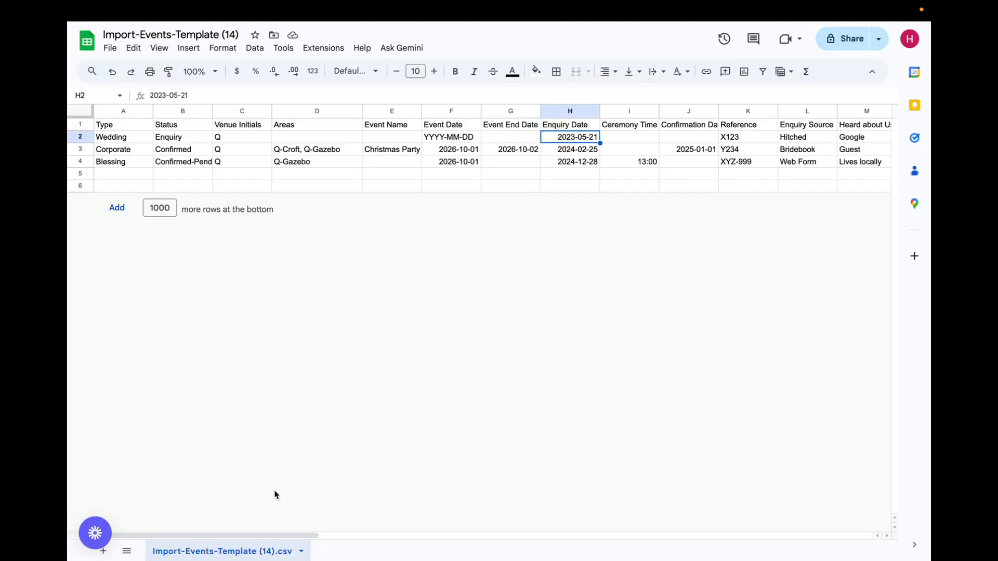
left_click_drag(249, 535, 352, 549)
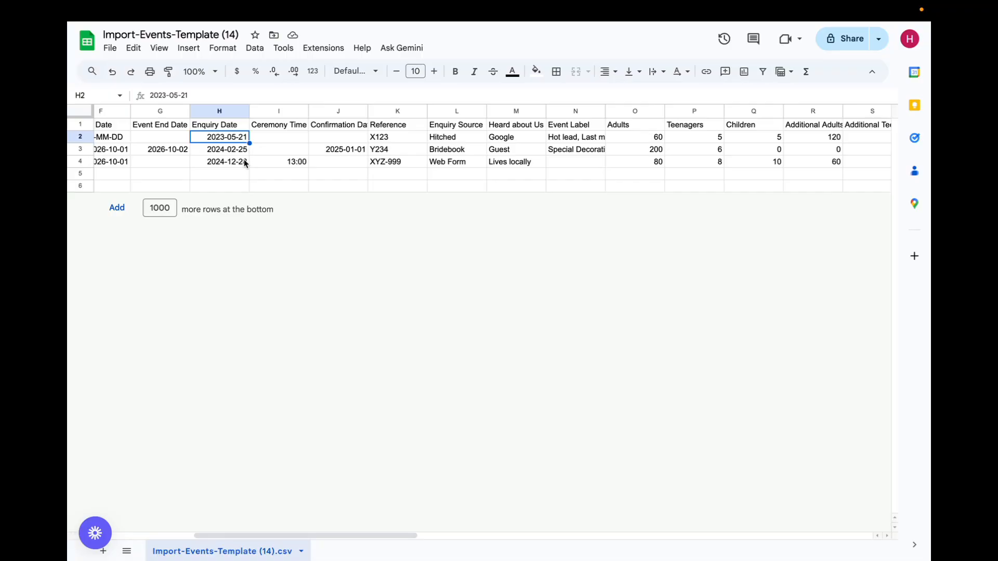
left_click(284, 139)
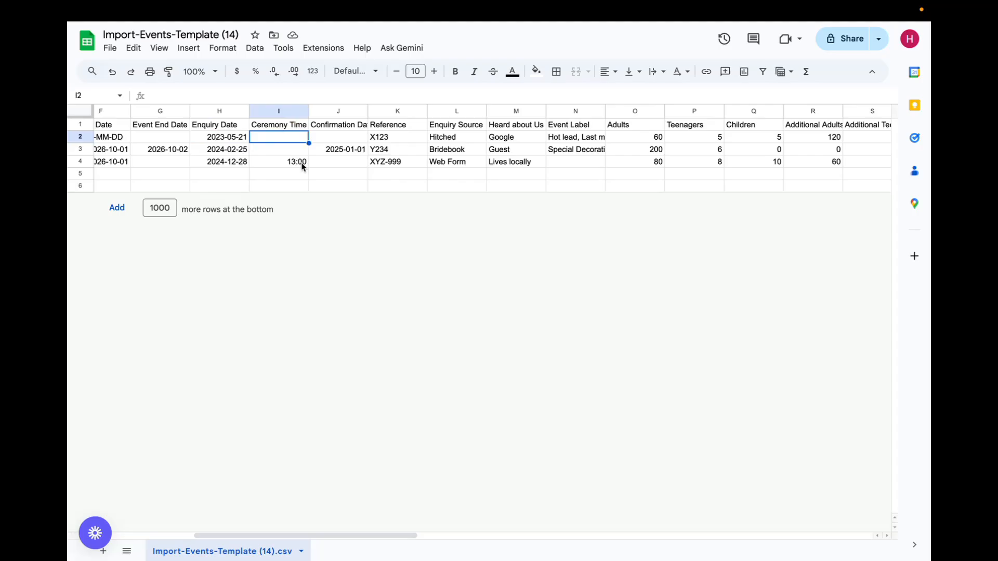
left_click_drag(367, 111, 385, 112)
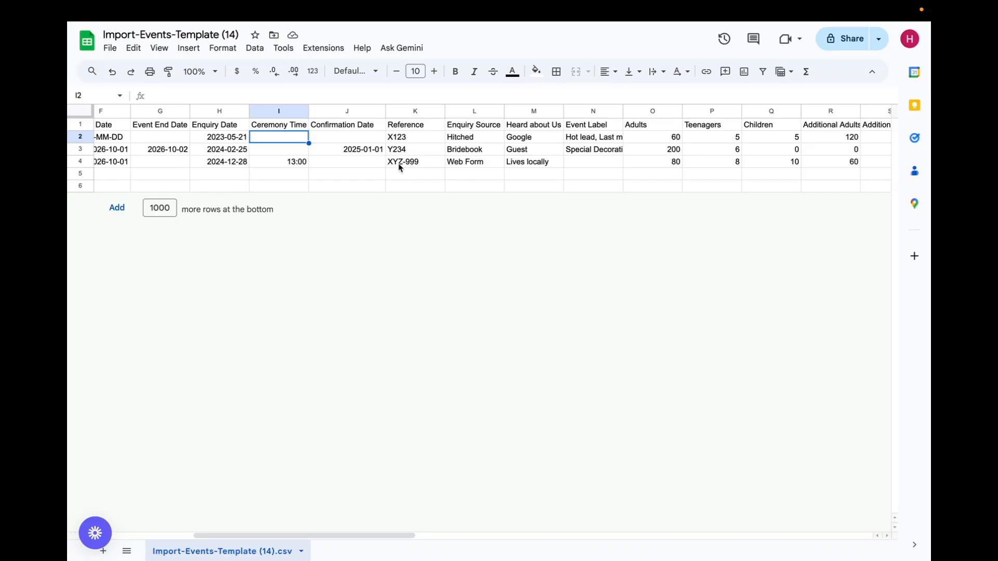
Examine the Wedding row's Enquiry Source, Heard about Us and Event Label cells one after another
key("Right")
key("Right")
key("Right")
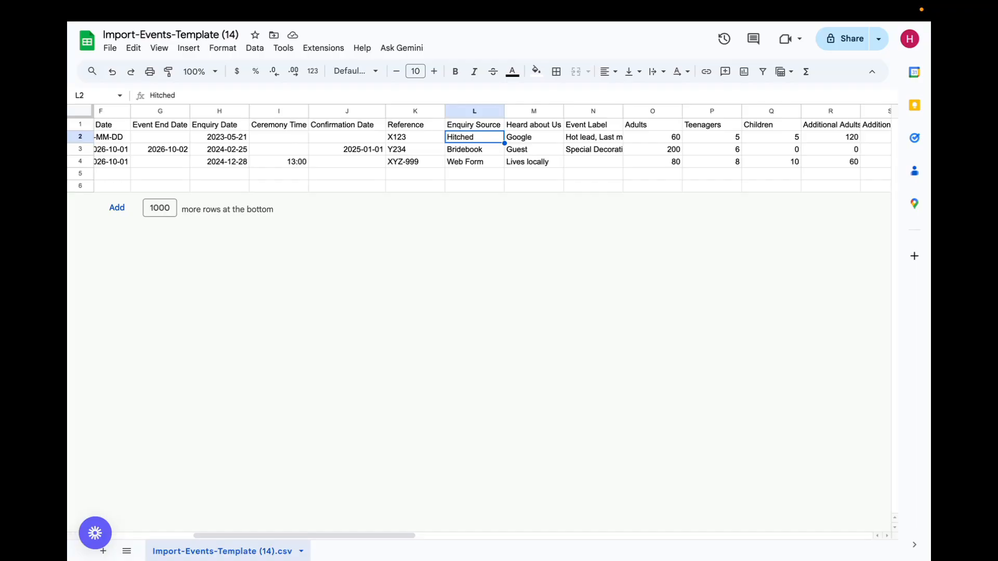
key("Right")
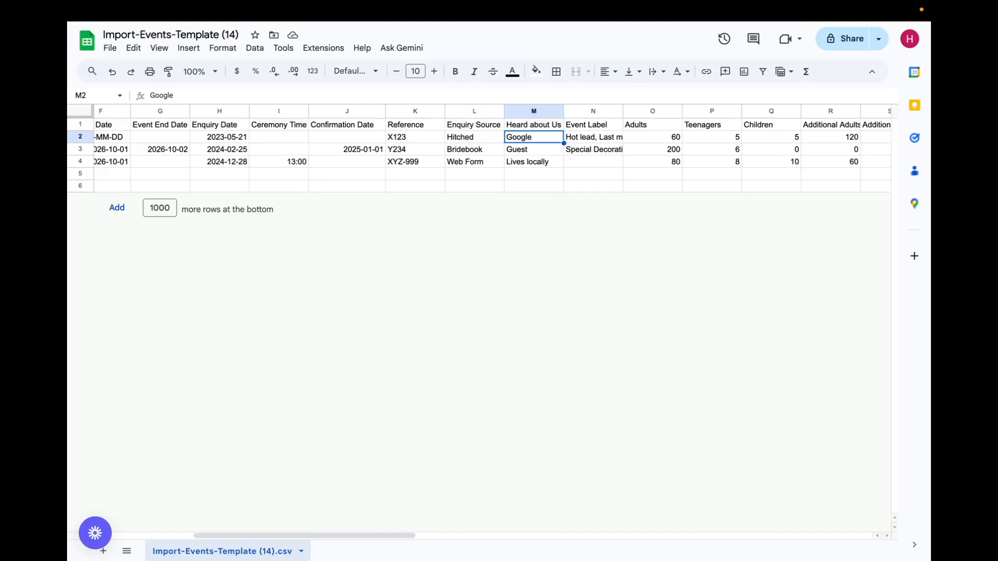
key("Right")
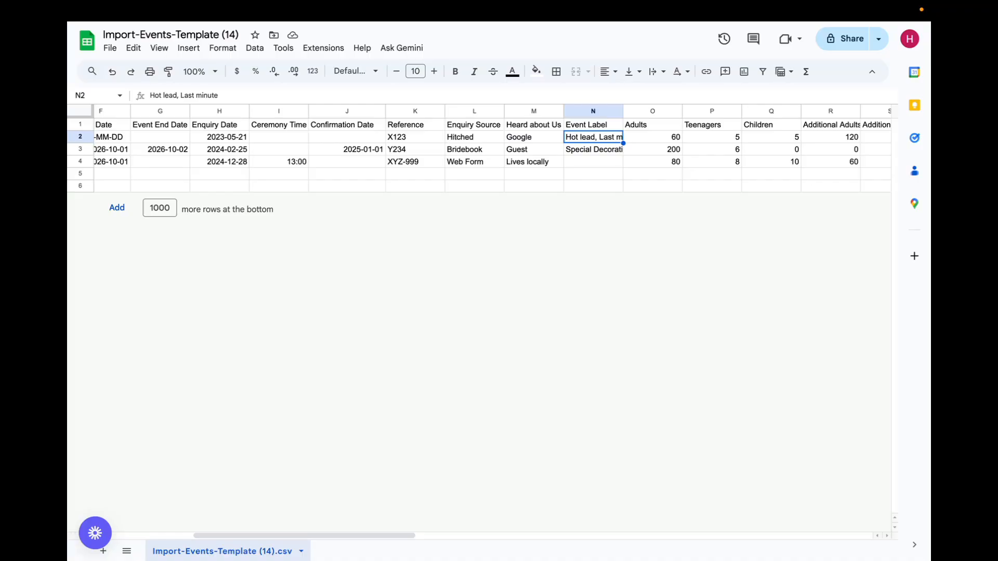
Examine the Wedding row's Adults, Teenagers and Children counts through to Additional Adults
key("Right")
key("Right")
key("Right")
key("Right")
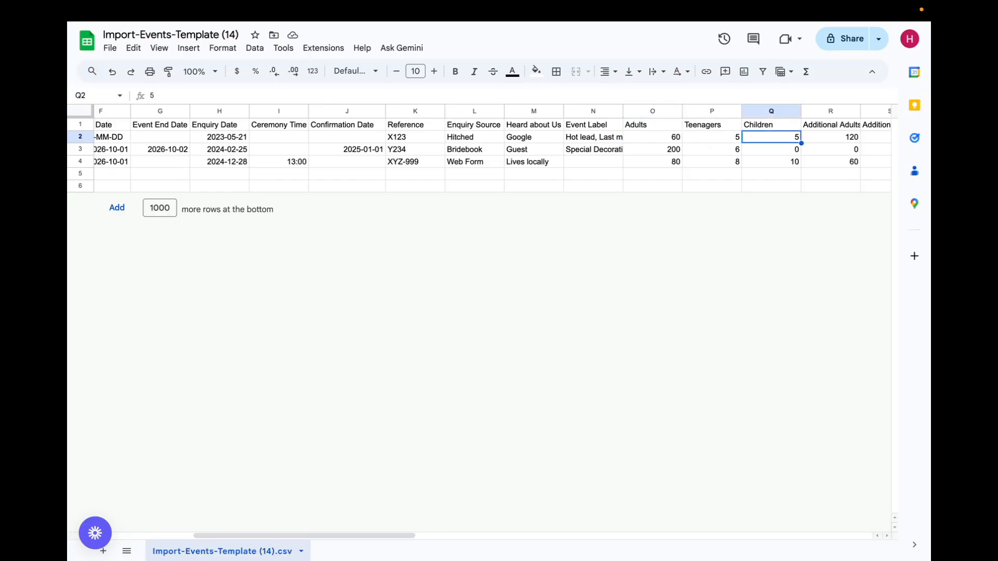
key("Left")
key("Left")
key("Left")
key("Right")
key("Right")
key("Right")
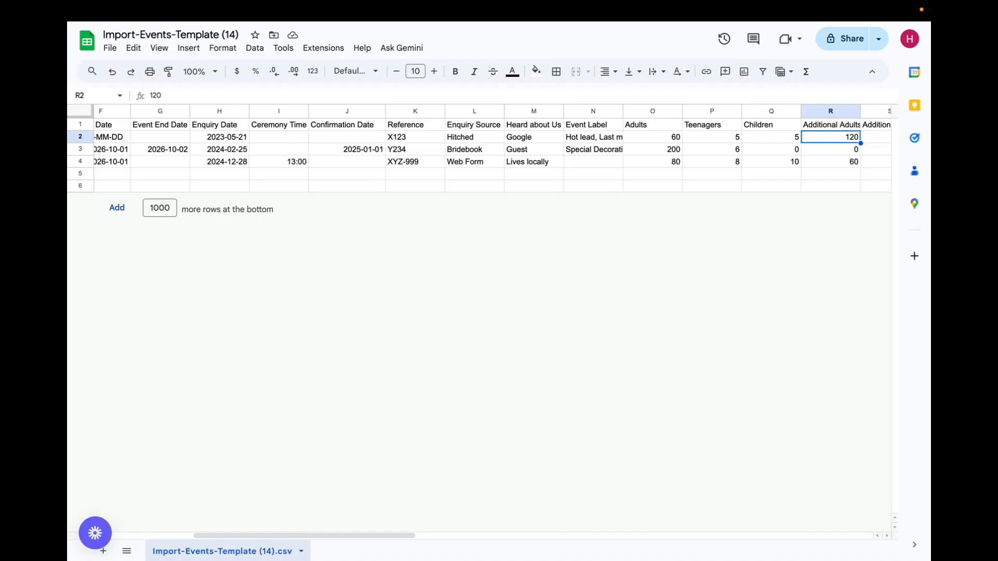
Examine the Wedding row's remaining additional guest counts and continue across the customer columns to Customer 2 Type
key("Right")
key("Right")
key("Right")
key("Right")
key("Left")
key("Right")
key("Right")
key("Right")
key("Right")
key("Right")
key("Right")
key("Right")
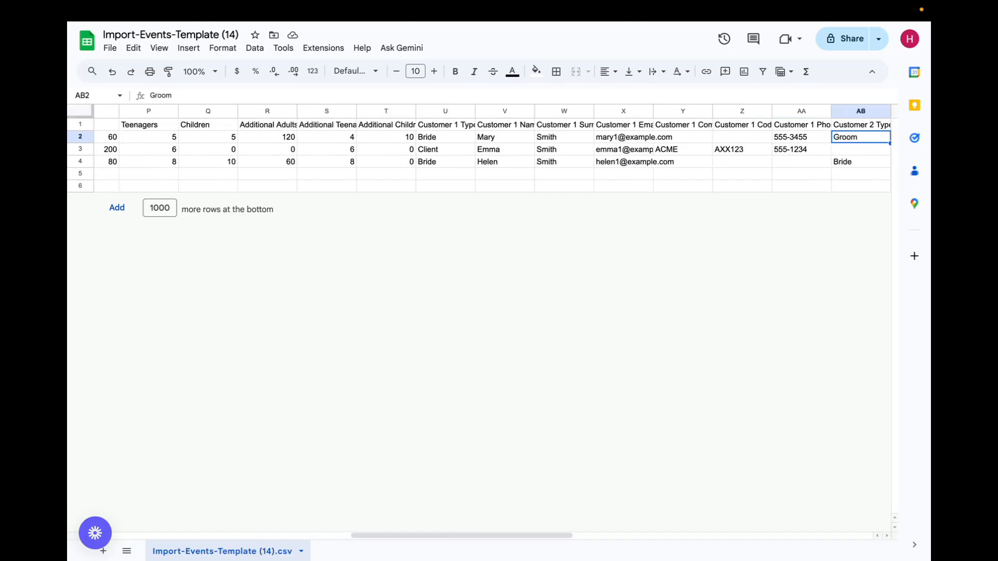
Examine the Customer 1 columns from type, name, surname and email through company, code and phone
key("Left")
key("Left")
key("Left")
key("Left")
key("Left")
key("Left")
key("Left")
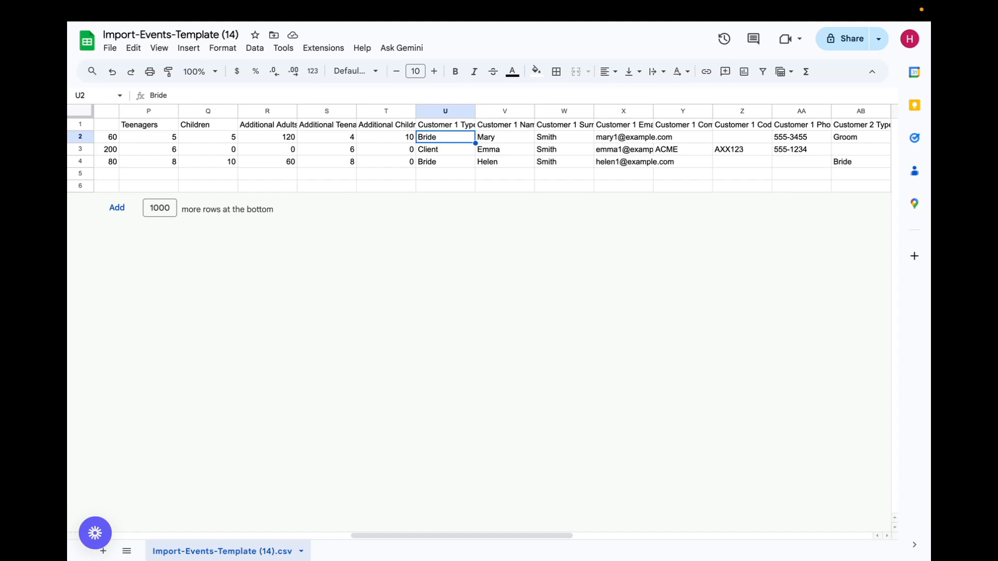
key("Right")
key("Right")
key("Right")
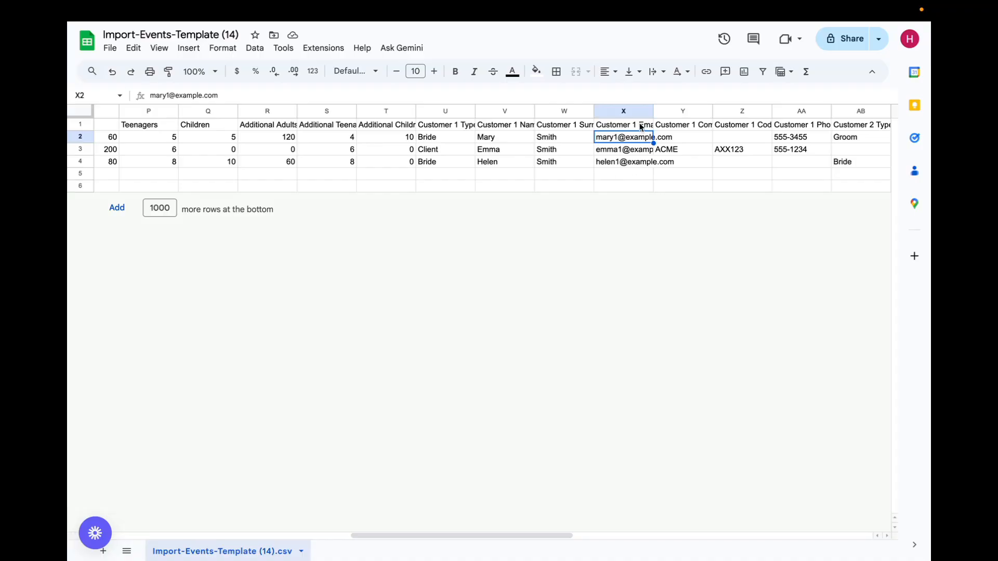
left_click(673, 126)
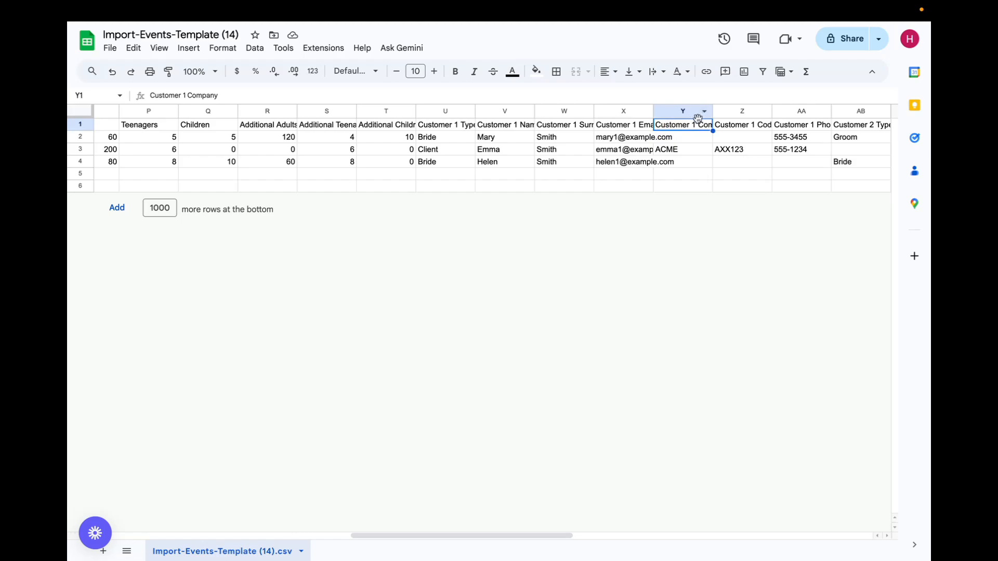
key("Right")
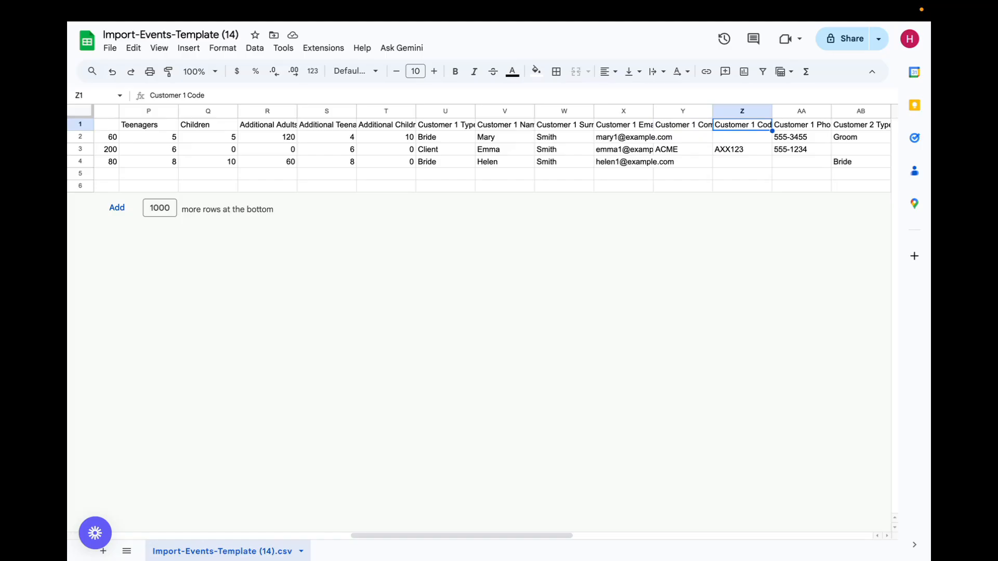
key("Right")
Examine the headings of the Customer 2 columns, including name, surname, email and company
key("Right")
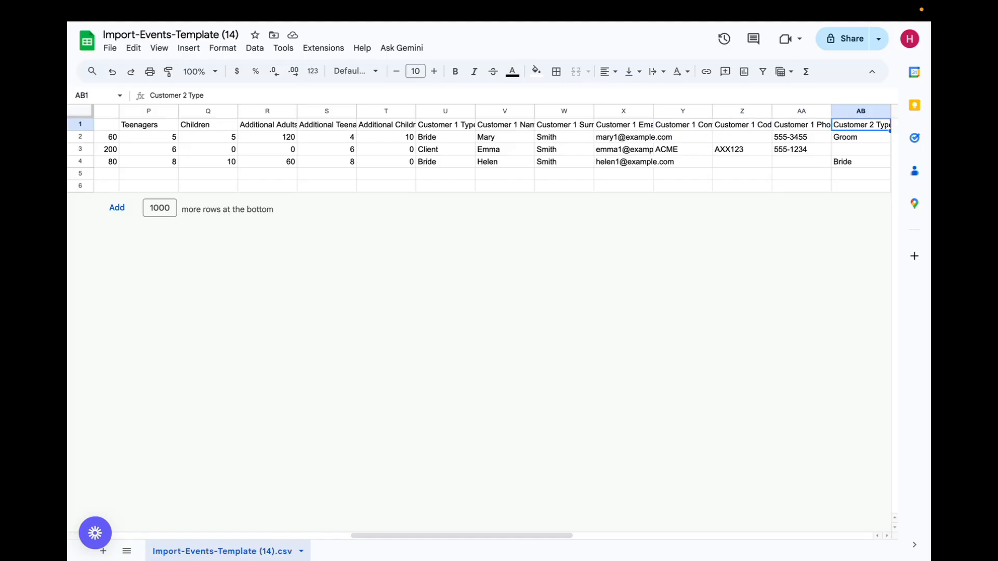
key("Right")
key("Right")
key("Right")
key("Right")
key("Right")
key("Right")
key("Right")
key("Left")
key("Left")
key("Left")
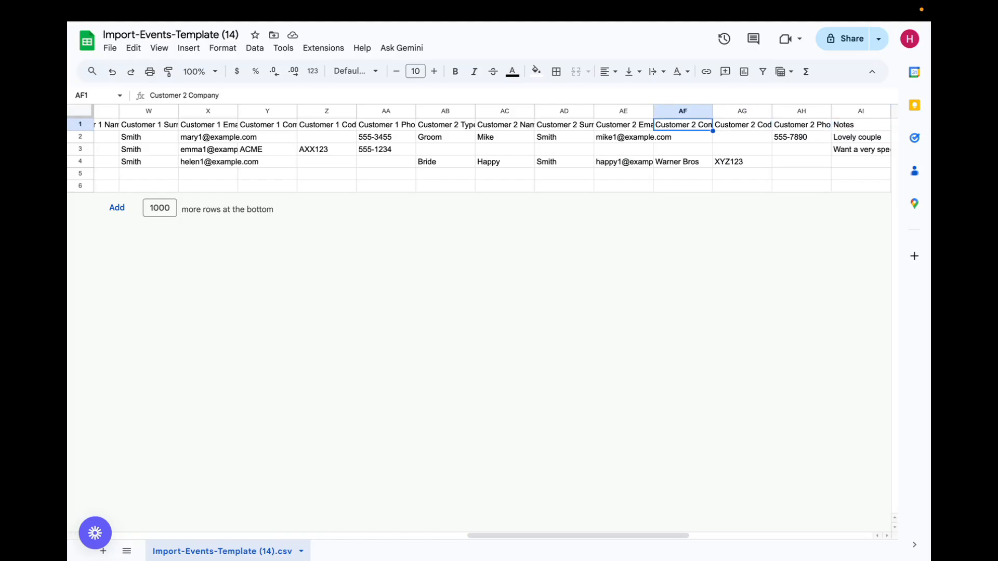
key("Left")
key("Left")
key("Left")
key("Left")
key("Right")
key("Right")
key("Right")
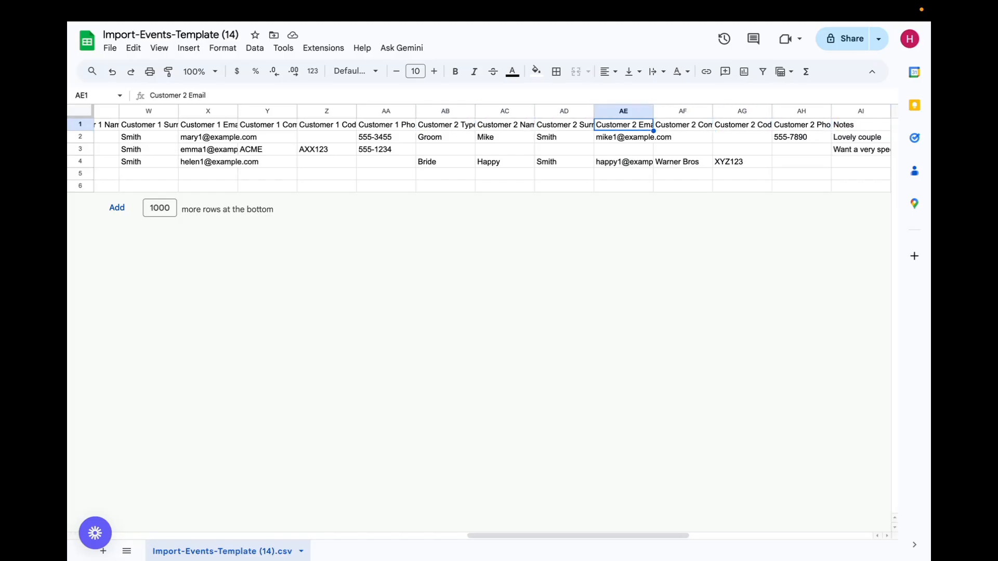
key("Left")
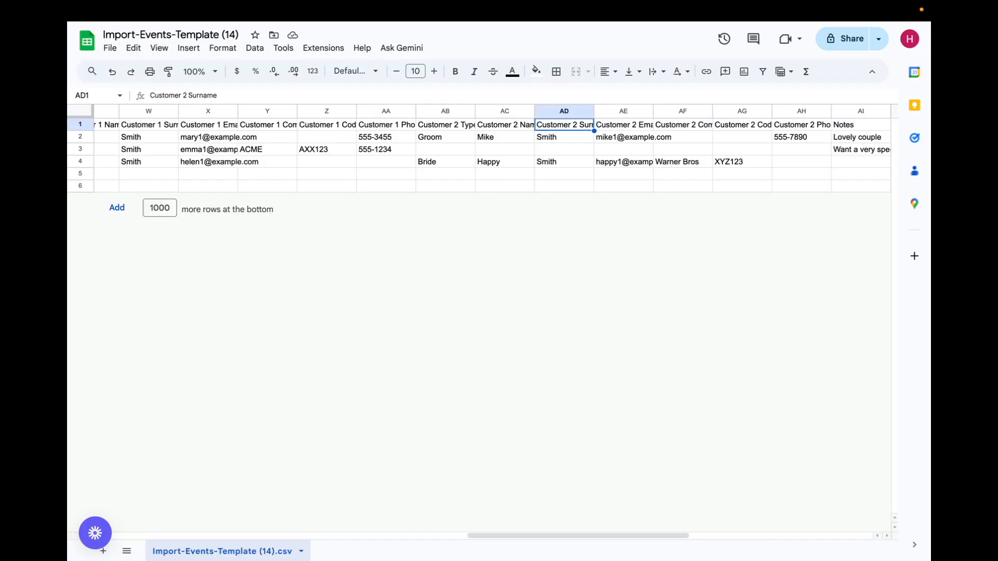
Examine the Wedding row's Customer 2 surname, email and company cells
key("Down")
key("Right")
key("Left")
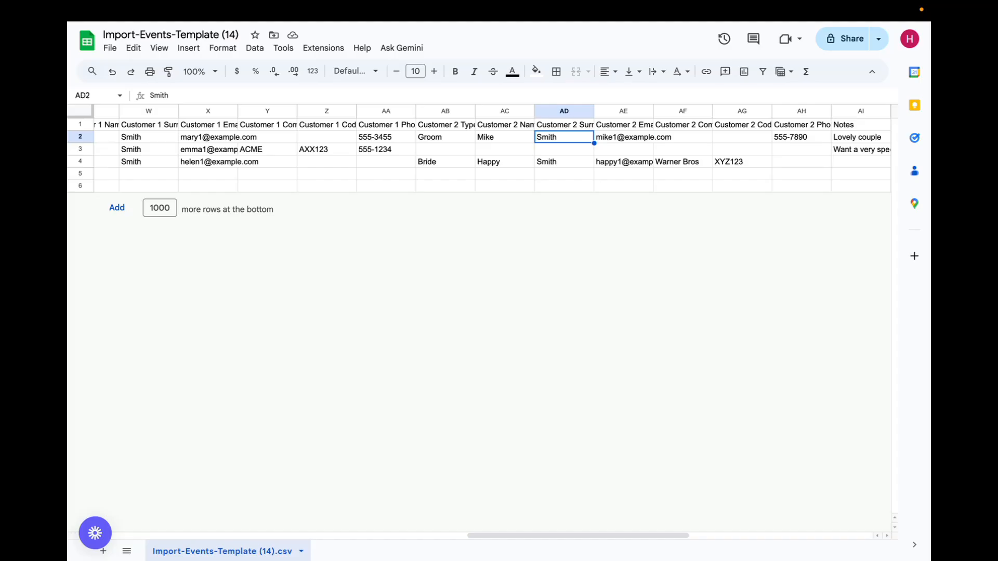
key("Right")
key("Right")
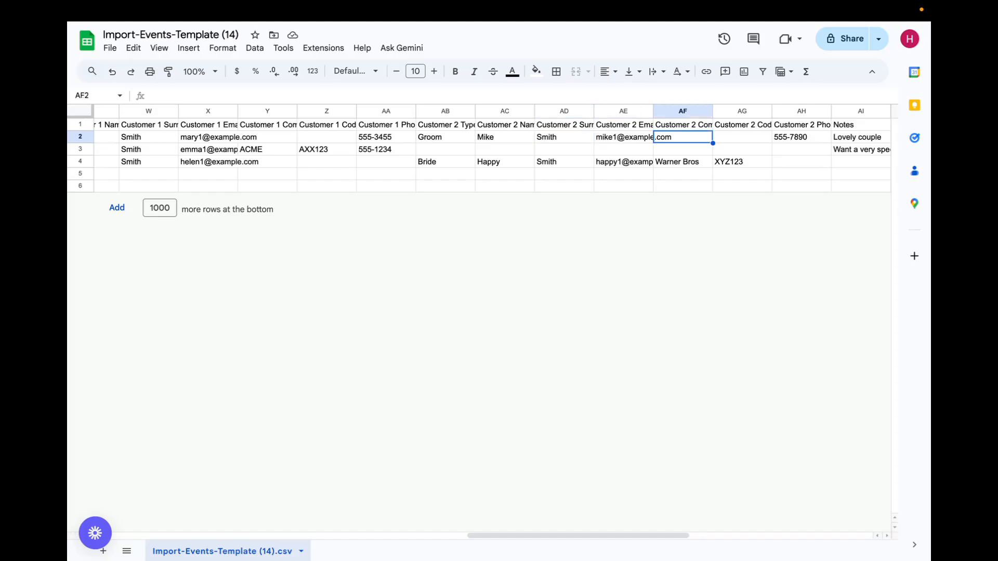
Examine the remaining Customer 2 headings, including company, code and phone, and continue to Notes
key("Up")
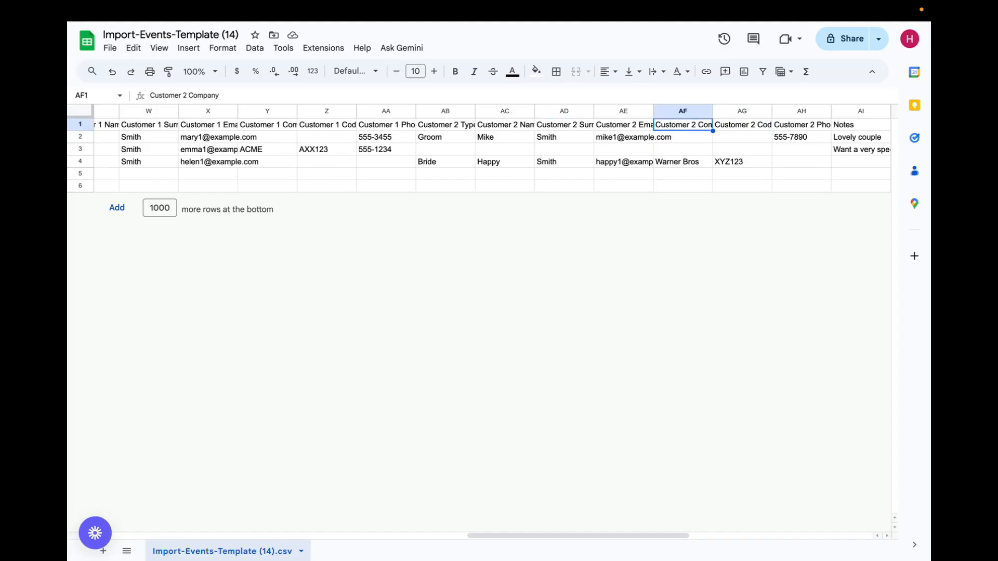
key("Right")
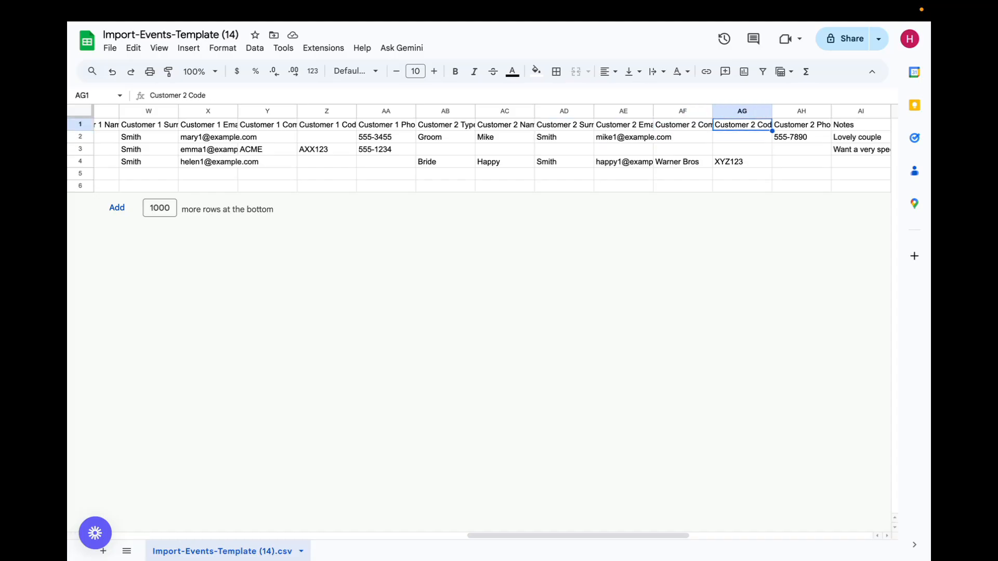
key("Right")
key("Right")
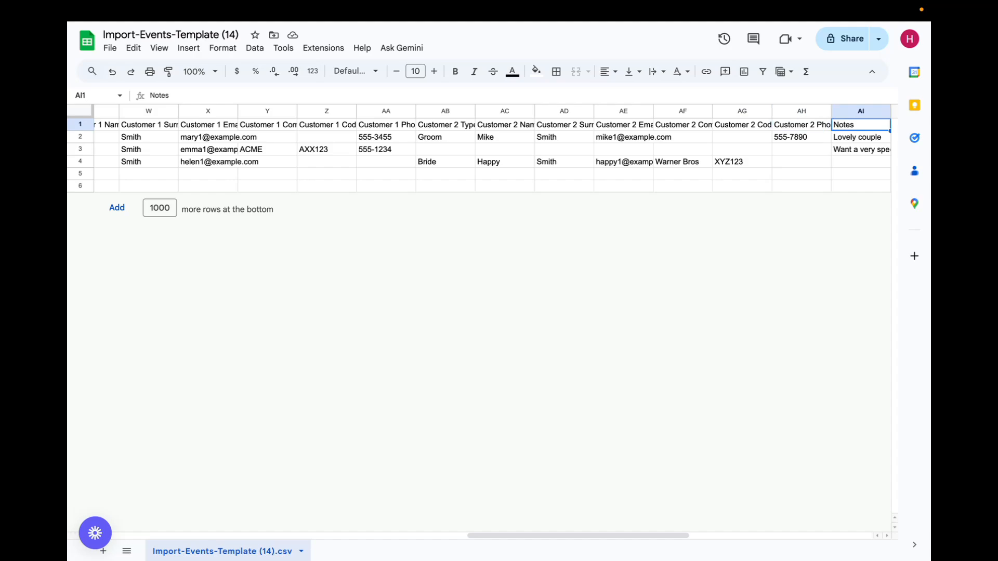
key("Right")
key("Left")
key("Left")
key("Left")
key("Left")
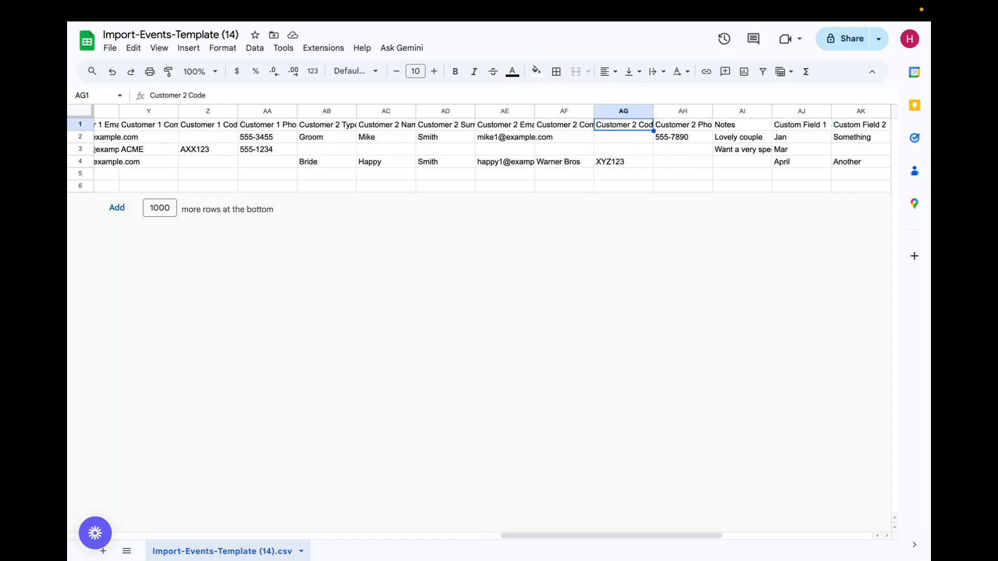
Examine the headings from Customer 2 Phone and Notes through Custom Field 1 to Custom Field 9
key("Right")
key("Right")
key("Right")
key("Right")
key("Right")
key("Right")
key("Right")
key("Right")
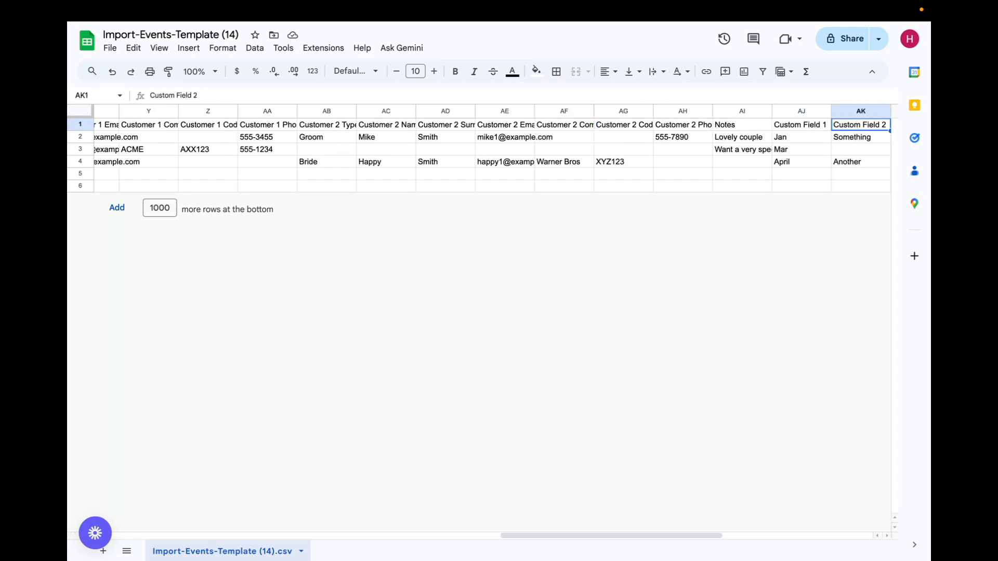
key("Right")
key("Right")
key("Right")
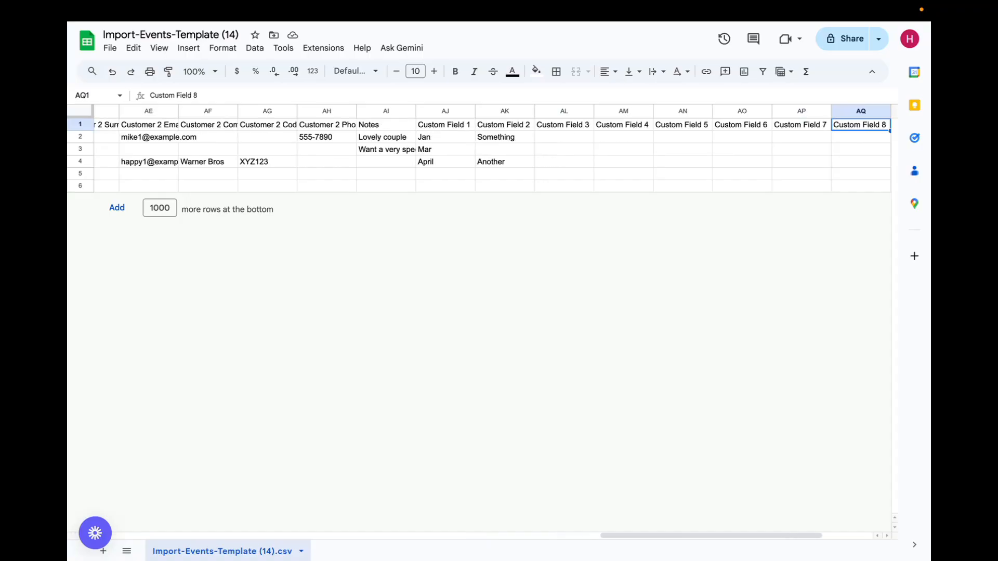
key("Right")
key("Right")
key("Right")
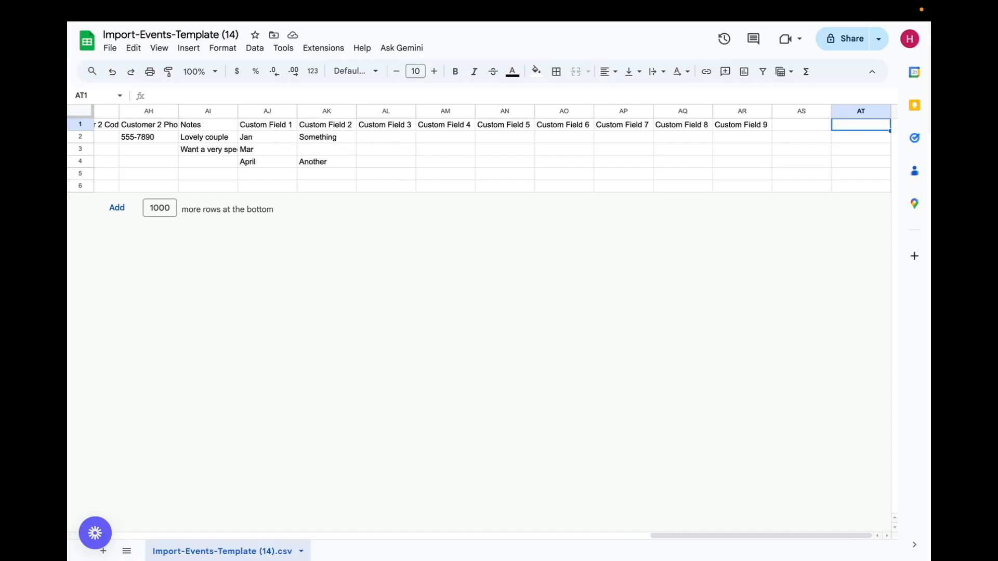
Return across the columns to the Type heading and check the spreadsheet's file options, including Download
key("Left")
key("Left")
key("Left")
key("Left")
key("Left")
key("Left")
key("Left")
key("Left")
key("Left")
key("Left")
key("Left")
key("Left")
key("Left")
key("Left")
key("Left")
key("Left")
key("Left")
key("Left")
key("Left")
key("Left")
key("Left")
key("Left")
key("Left")
key("Left")
key("Left")
key("Left")
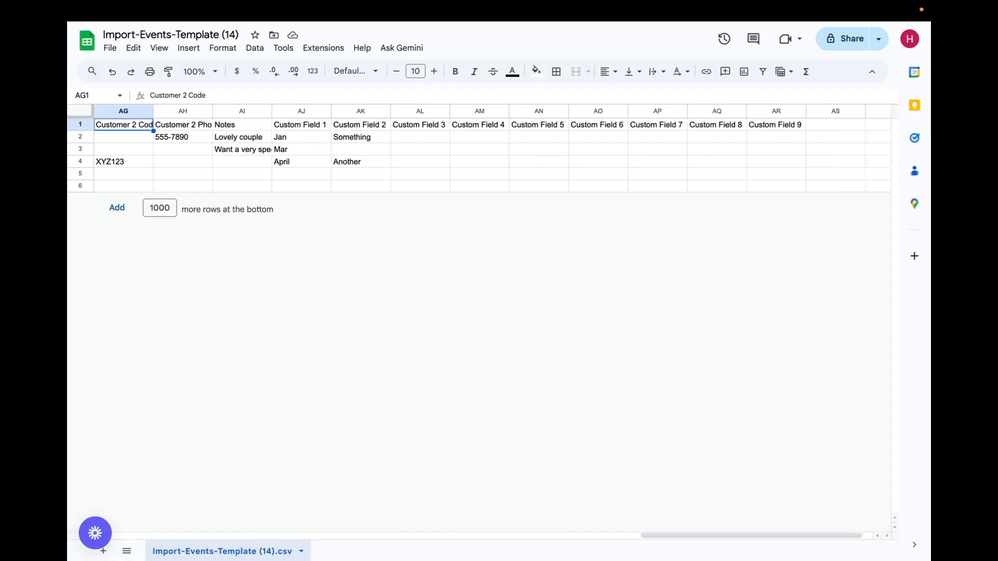
key("Left")
key("Left")
key("Left")
key("Left")
key("Left")
key("Left")
key("Left")
key("Left")
key("Left")
key("Left")
key("Left")
key("Left")
key("Left")
key("Left")
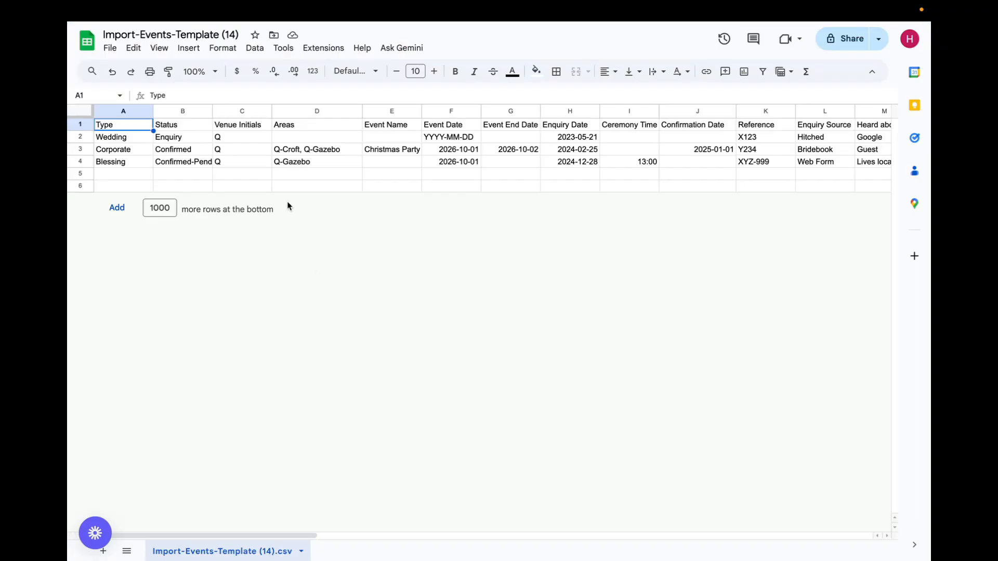
left_click(110, 49)
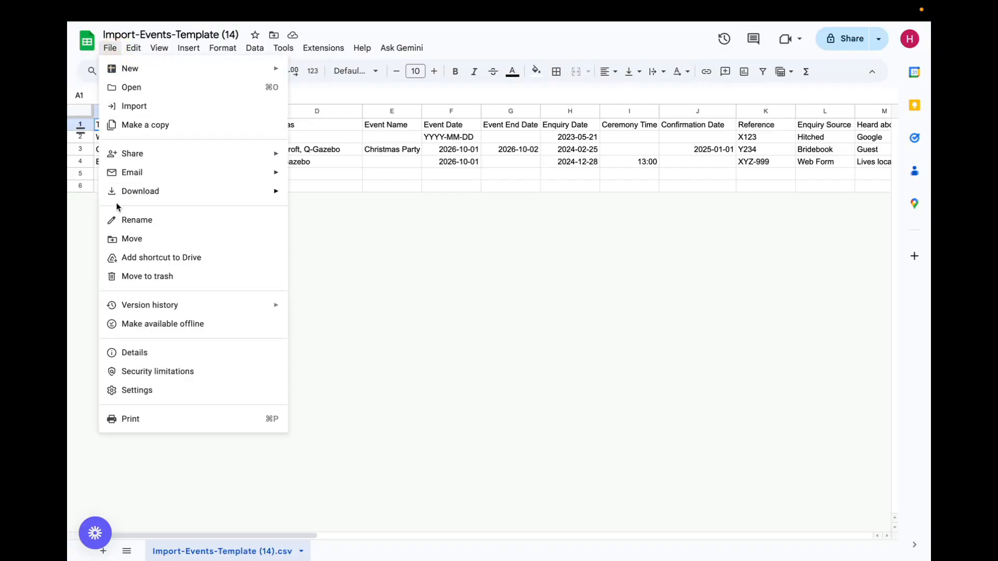
left_click(632, 302)
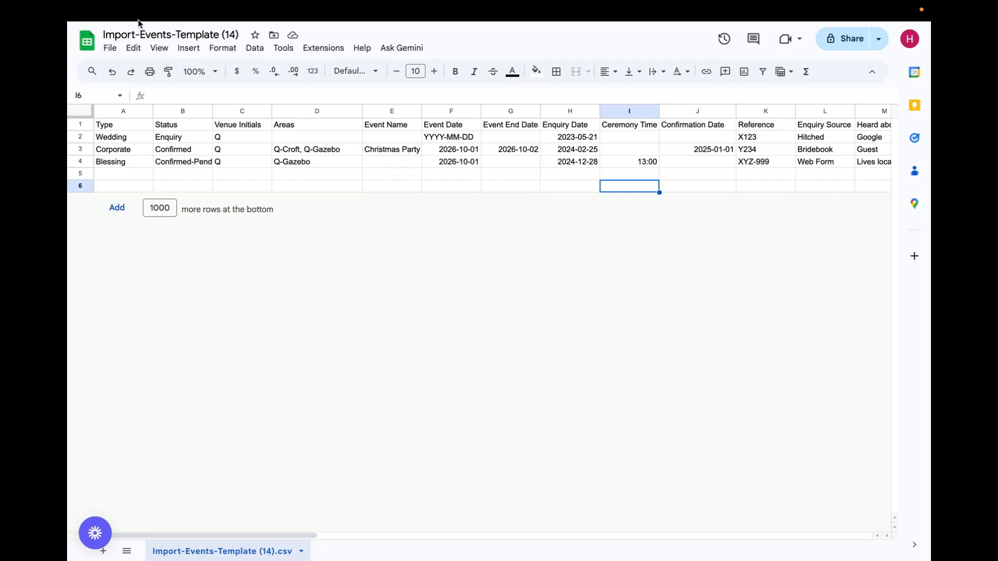
Switch to the Sonas Imports page and start importing events from a file
mouse_move(130, 16)
left_click(208, 32)
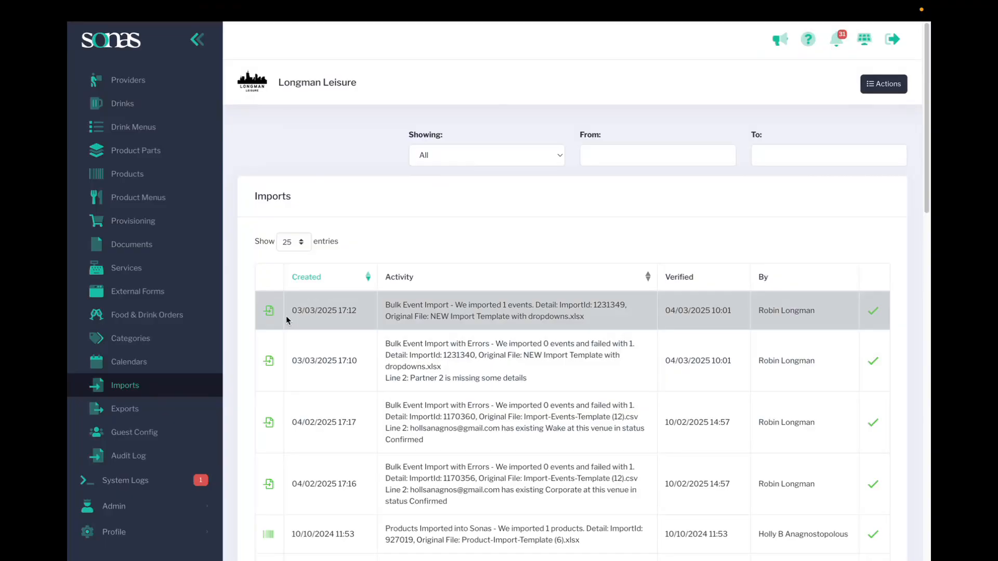
left_click(868, 93)
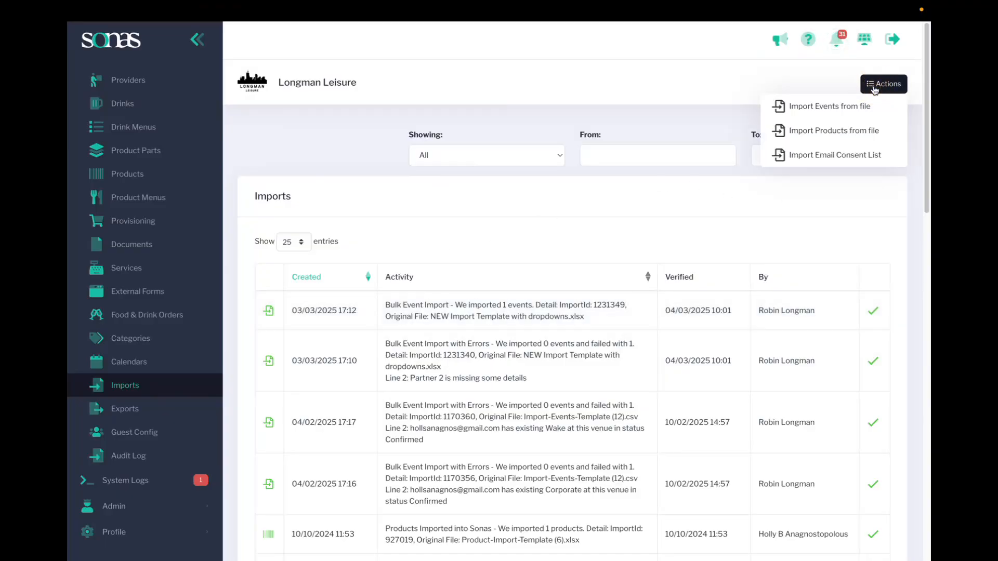
left_click(839, 108)
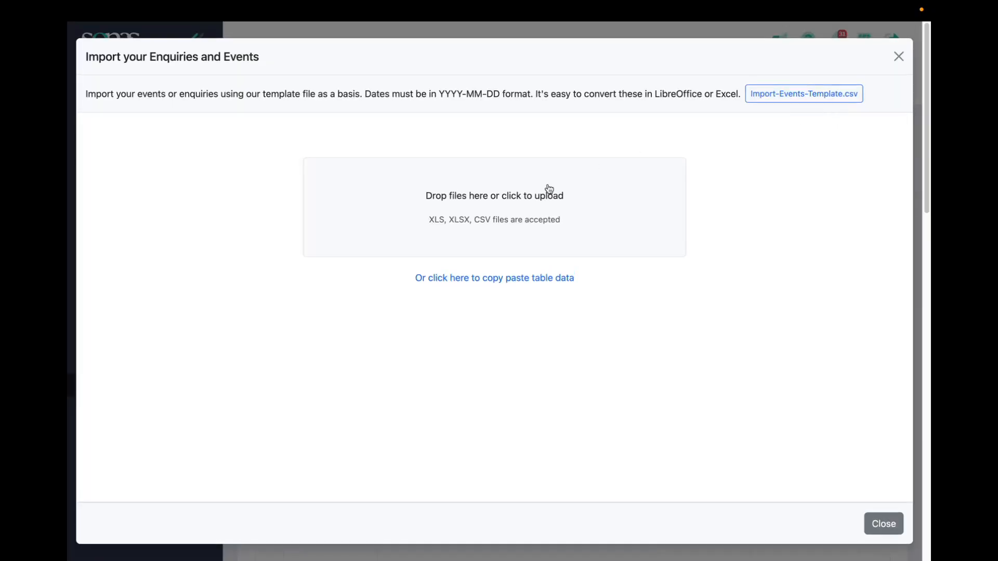
Upload the downloaded test import.xlsx file for the enquiries and events import
mouse_move(779, 5)
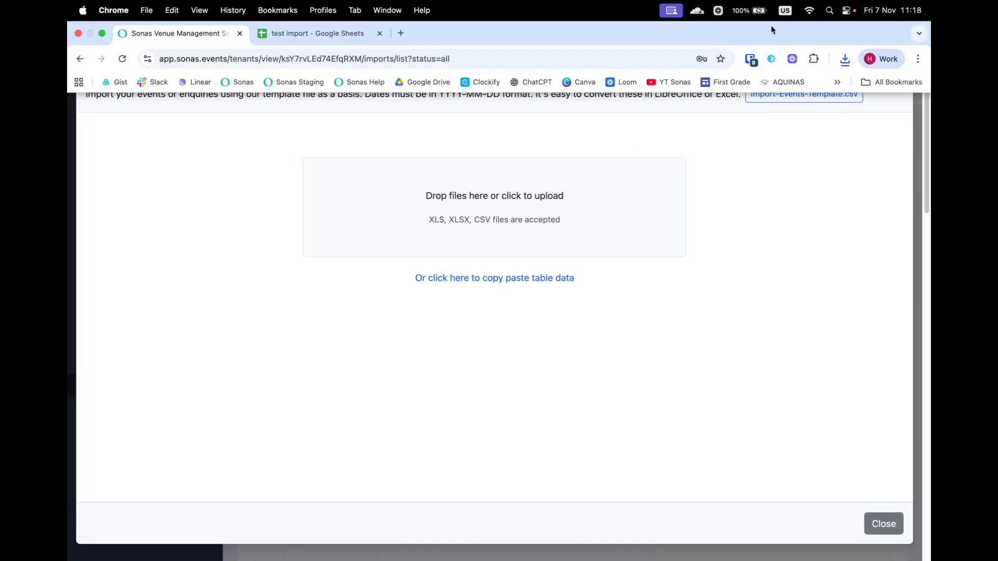
left_click(846, 59)
left_click_drag(685, 107, 415, 232)
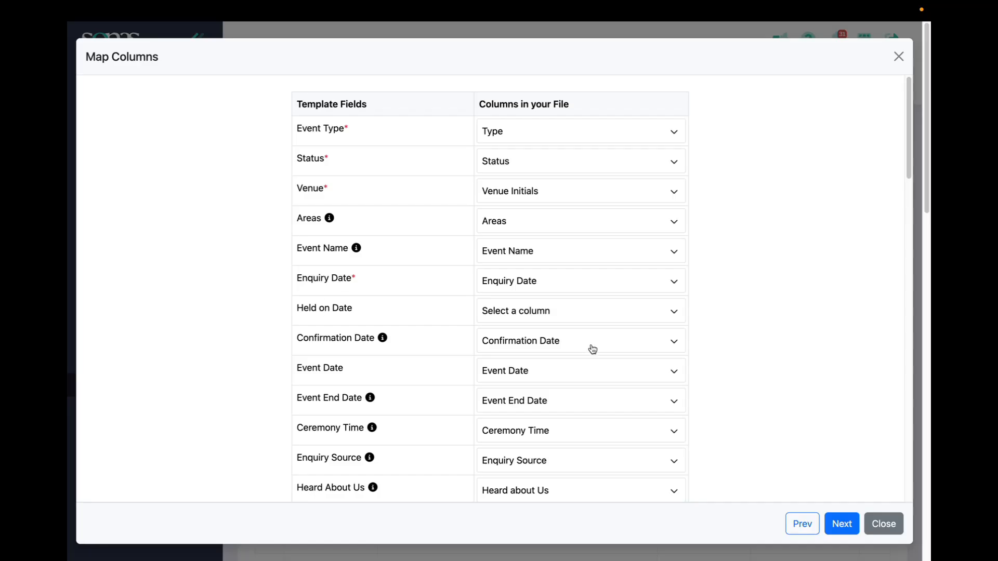
Review how the template fields map to the file's columns, from Held on Date through Custom Field 20
left_click(585, 318)
left_click(583, 314)
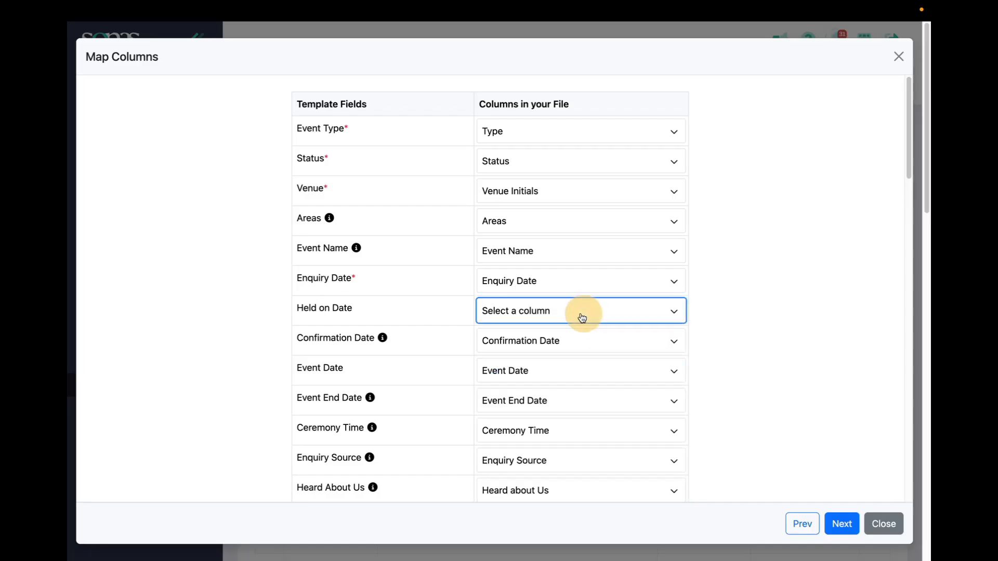
scroll(323, 296, "down", 2)
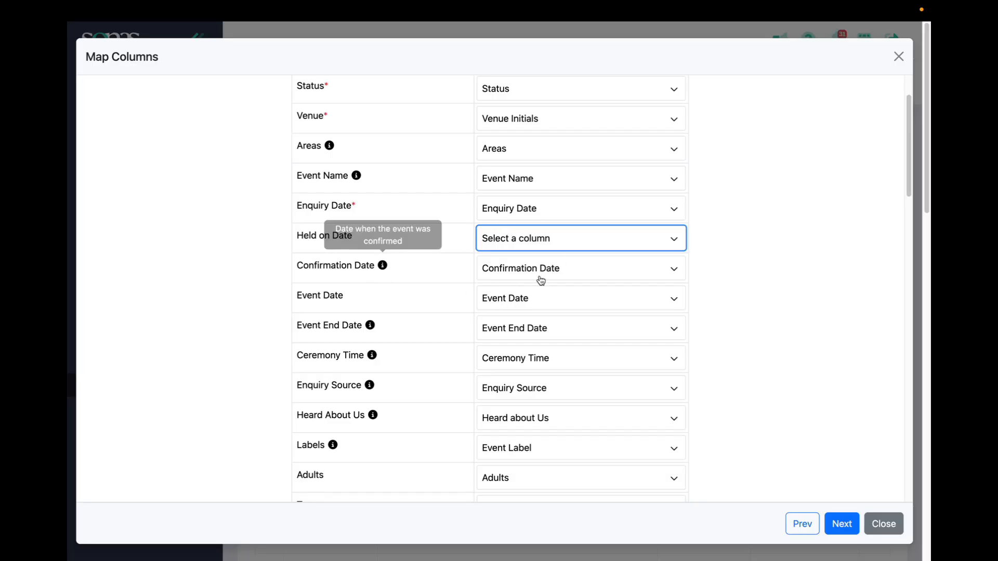
scroll(497, 388, "down", 1)
scroll(519, 417, "down", 5)
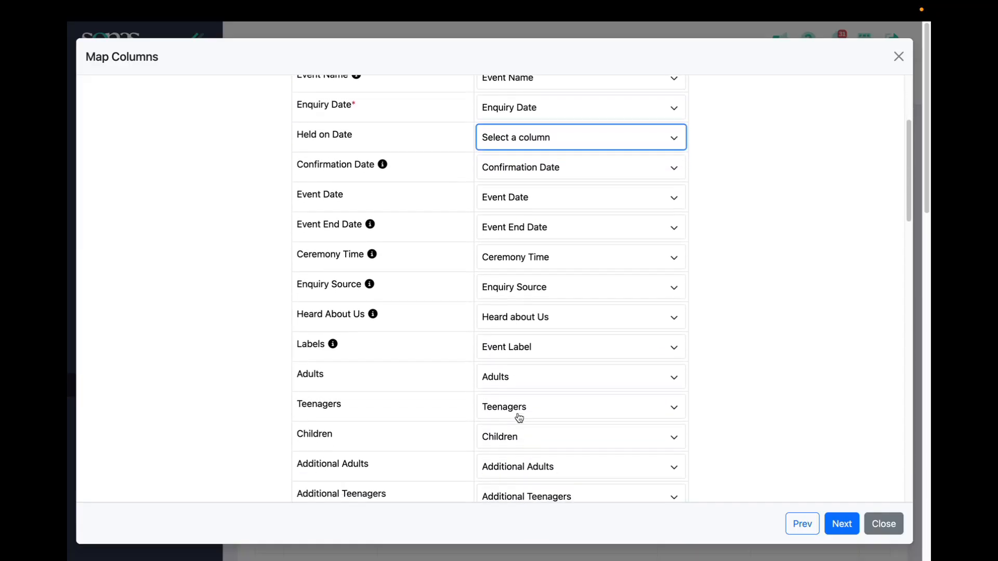
scroll(519, 417, "down", 6)
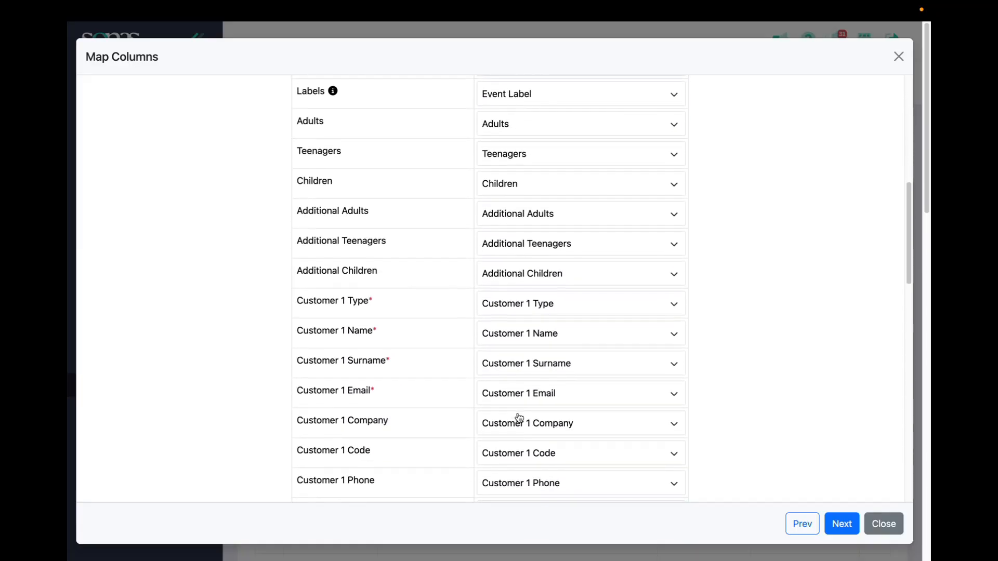
scroll(519, 418, "down", 5)
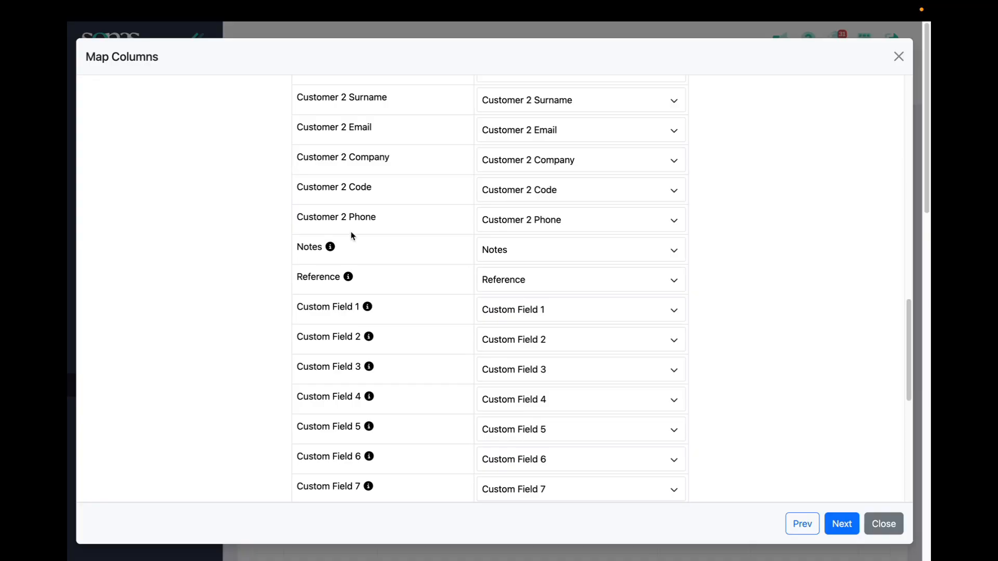
scroll(513, 328, "down", 1)
scroll(514, 328, "down", 7)
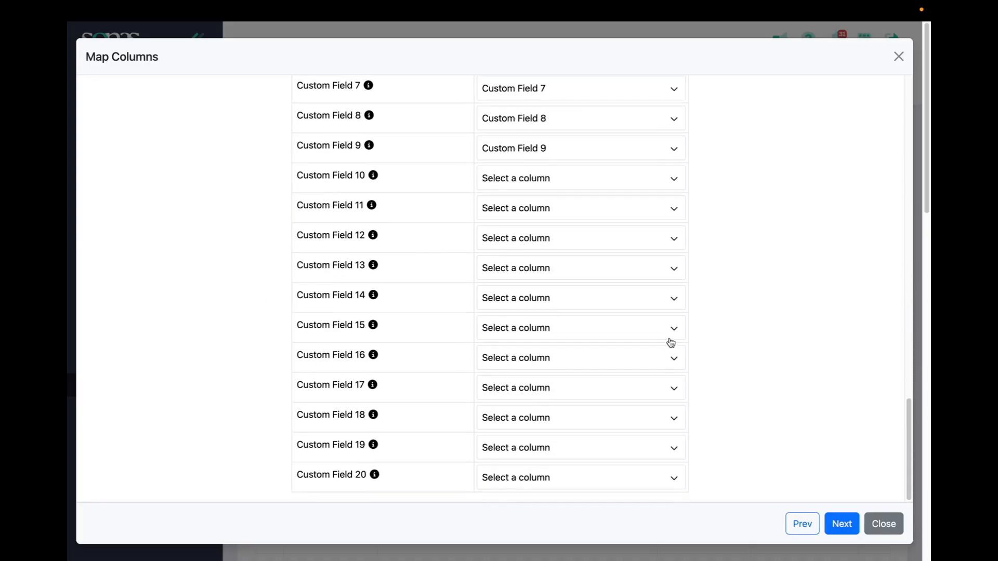
scroll(670, 343, "up", 5)
Accept the column mapping and remove the empty third row from the data to verify
left_click(853, 525)
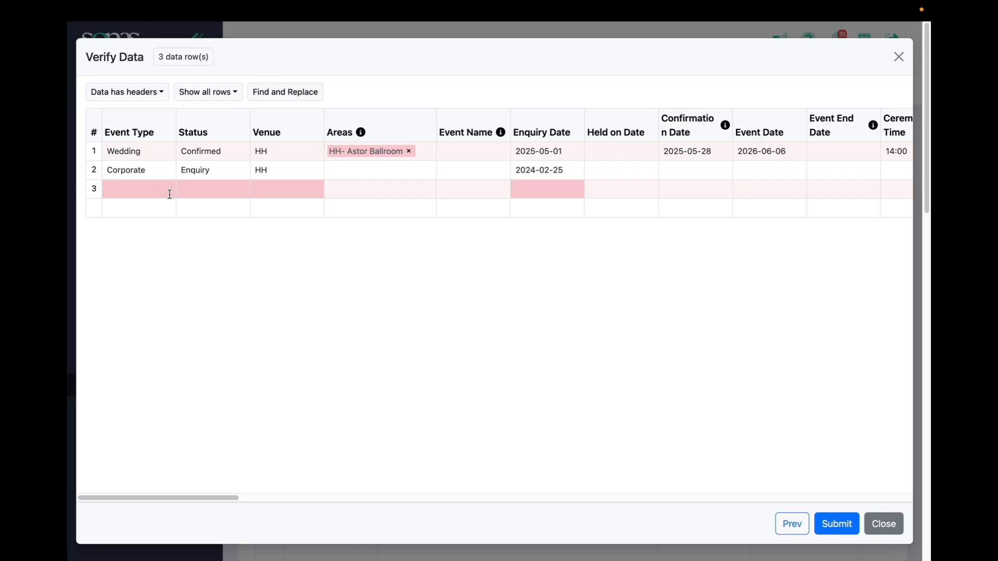
left_click_drag(216, 497, 910, 541)
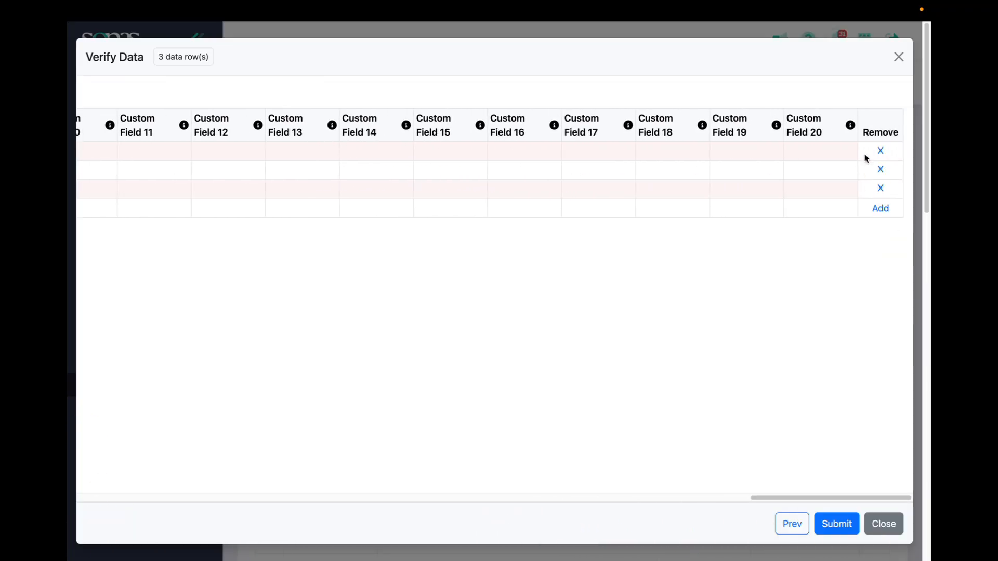
left_click(879, 189)
left_click_drag(742, 500, 69, 448)
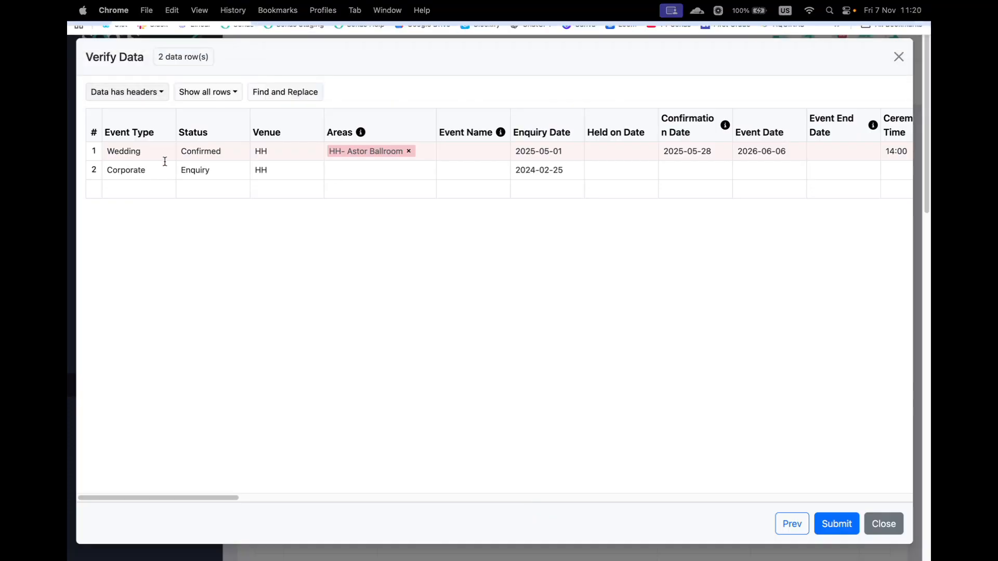
Check the row display options and replace the Wedding row's invalid area with HH-Astor Ballroom
left_click(199, 100)
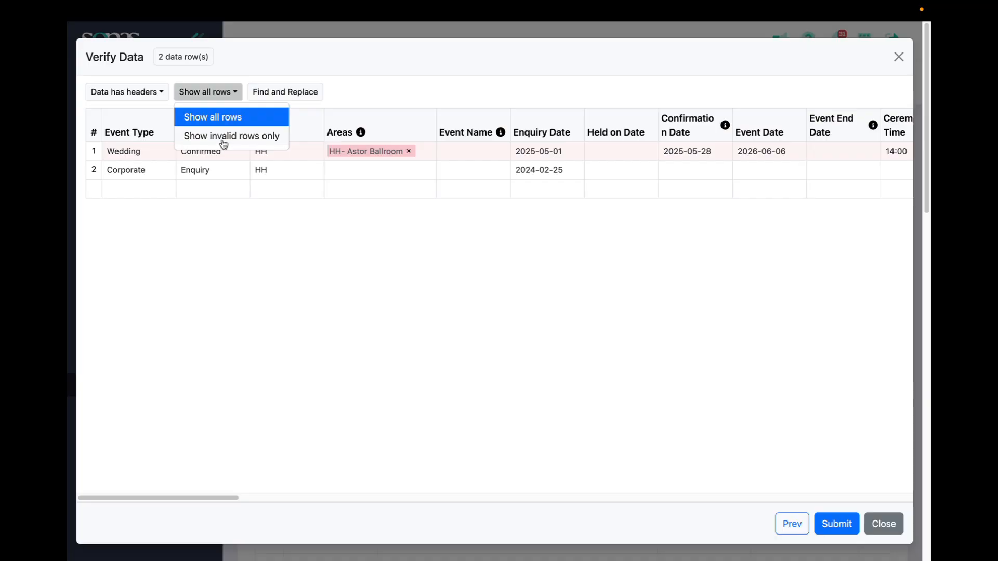
left_click(244, 242)
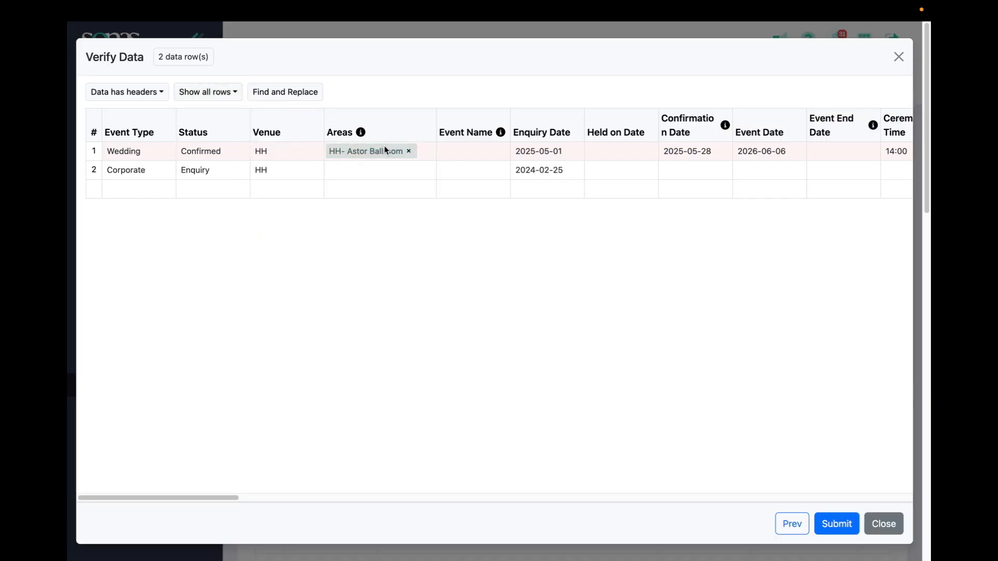
left_click(339, 154)
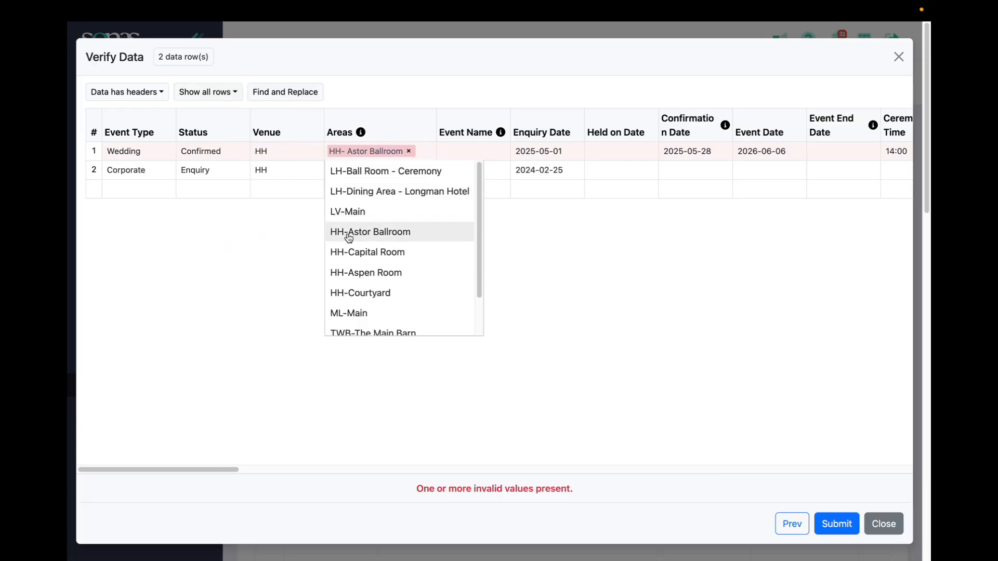
left_click(370, 233)
left_click(408, 152)
left_click(319, 159)
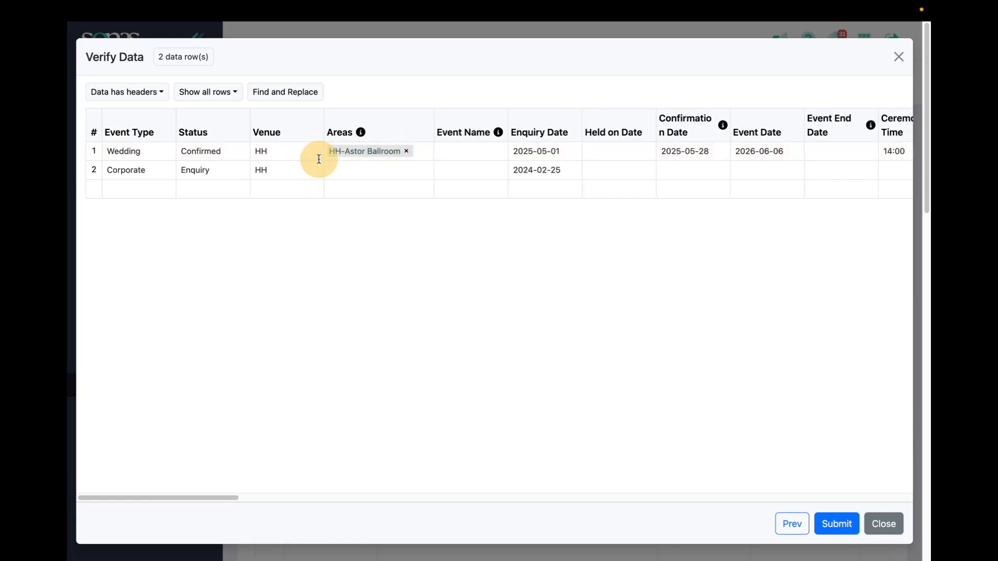
Submit the verified events for import and acknowledge the upload
mouse_move(206, 498)
left_mouse_down()
mouse_move(604, 497)
mouse_move(69, 500)
left_mouse_up()
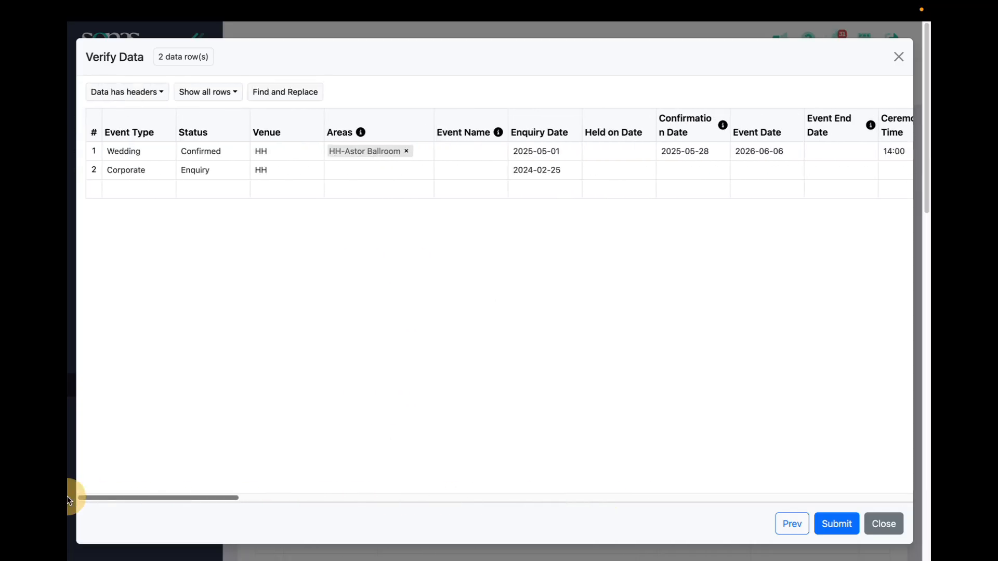
left_click(838, 524)
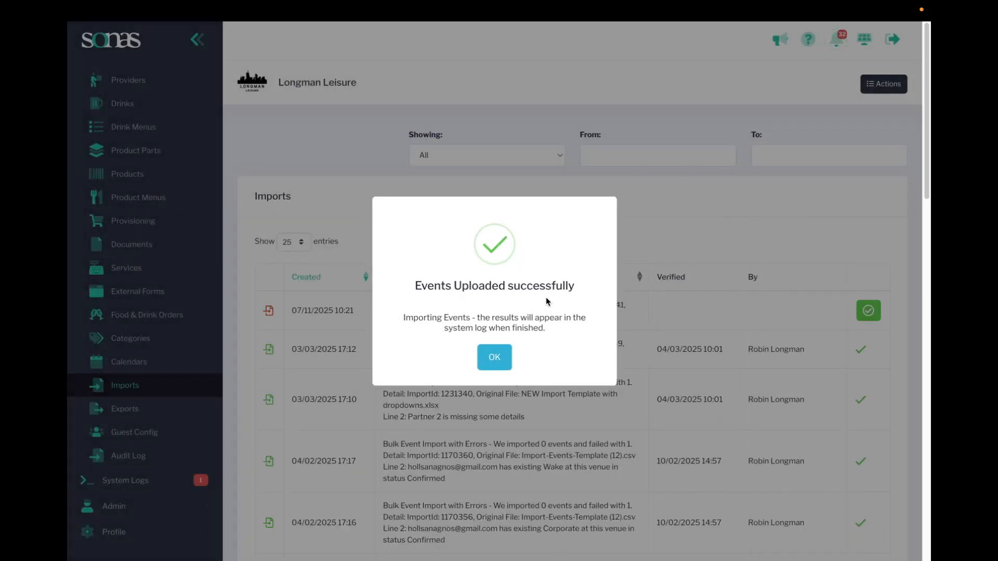
left_click(494, 358)
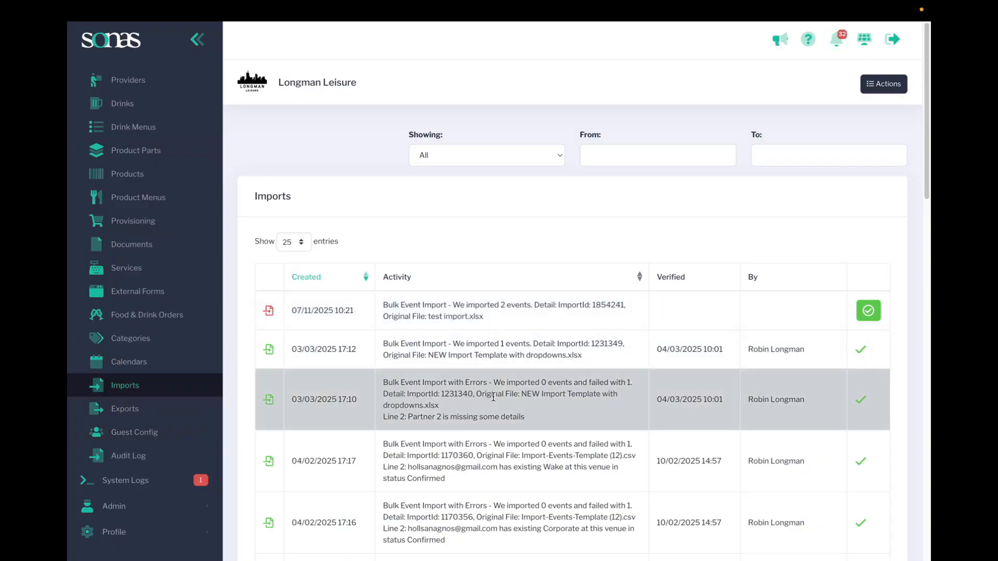
Review the Imports log for the results and error details of current and earlier event imports
scroll(489, 397, "down", 8)
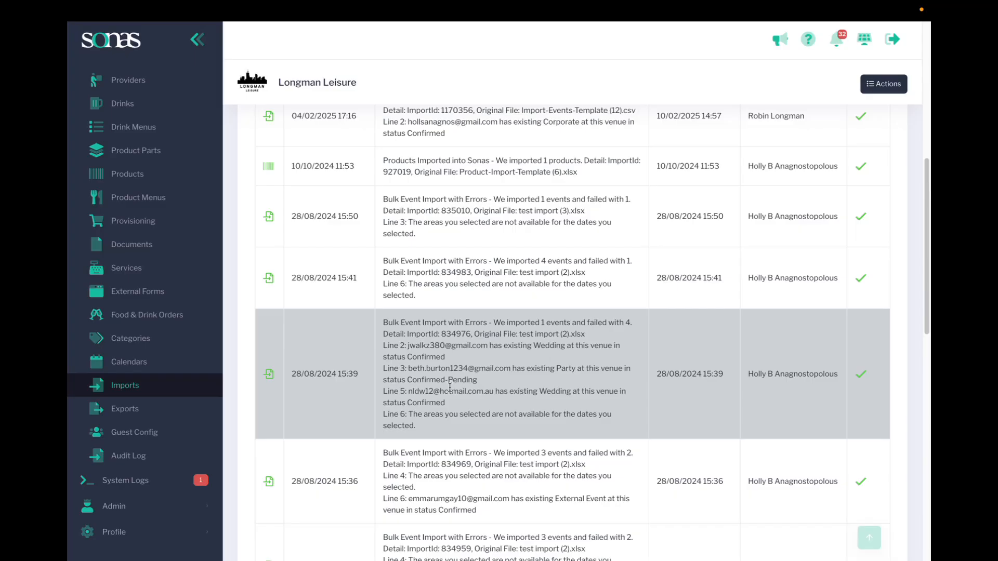
scroll(506, 260, "up", 8)
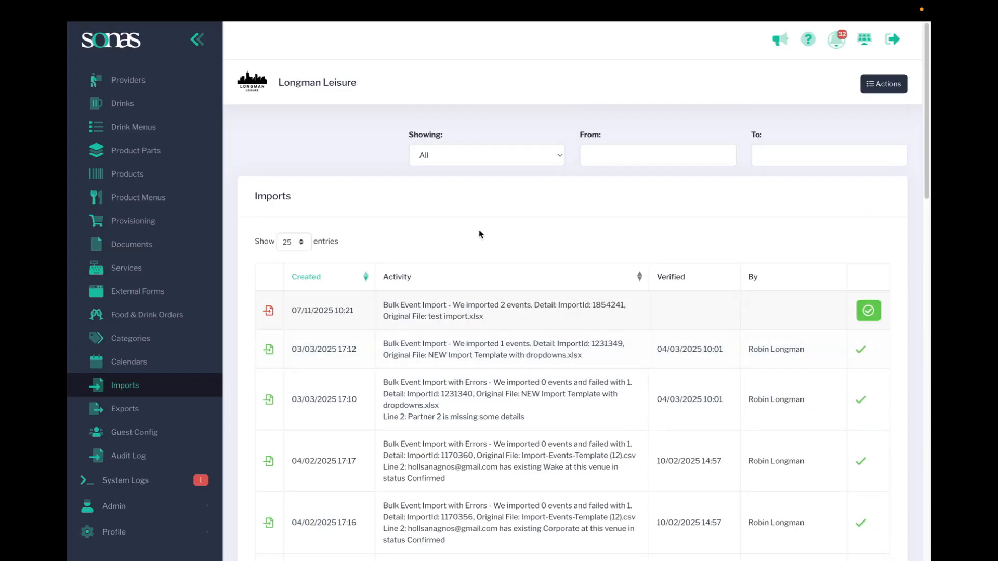
scroll(145, 260, "up", 5)
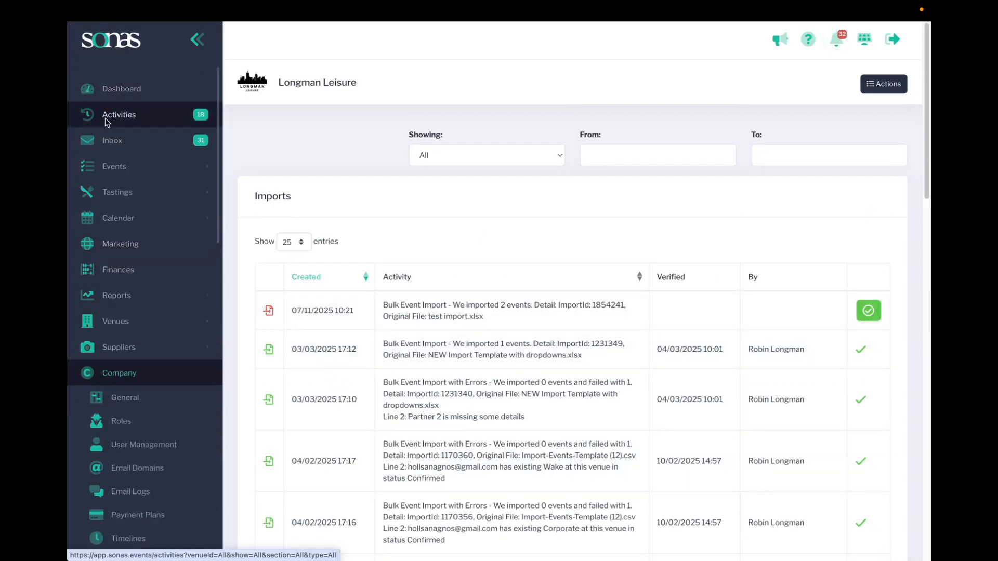
Open the imported confirmed Wedding @ HH event from the company activities and review its general event details
left_click(104, 117)
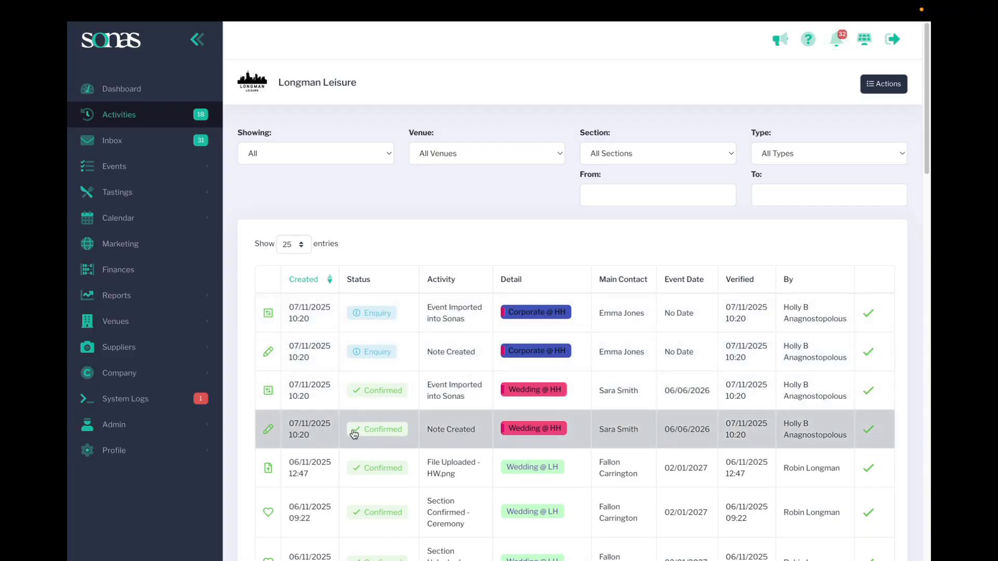
left_click(443, 387)
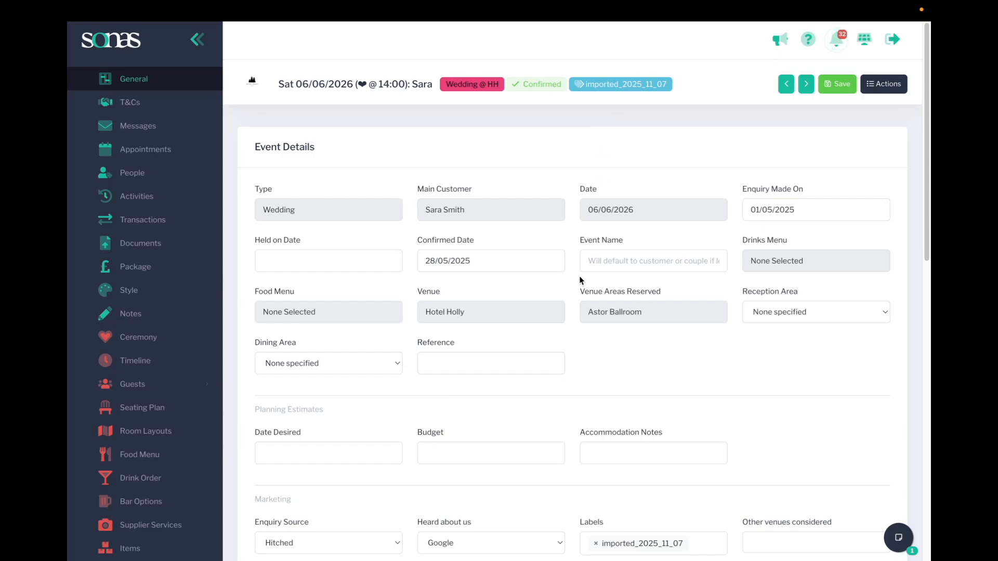
scroll(582, 278, "down", 2)
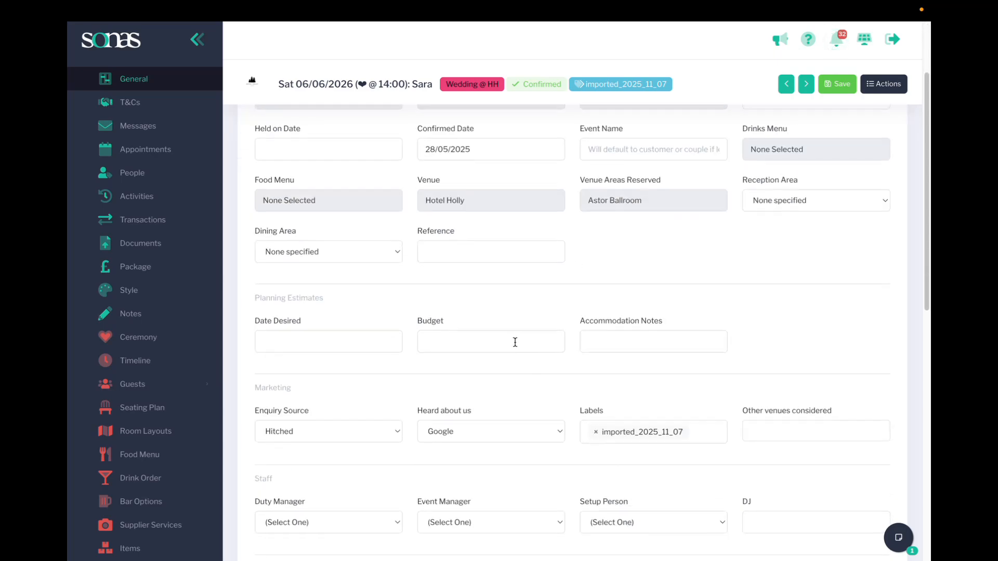
scroll(516, 341, "up", 2)
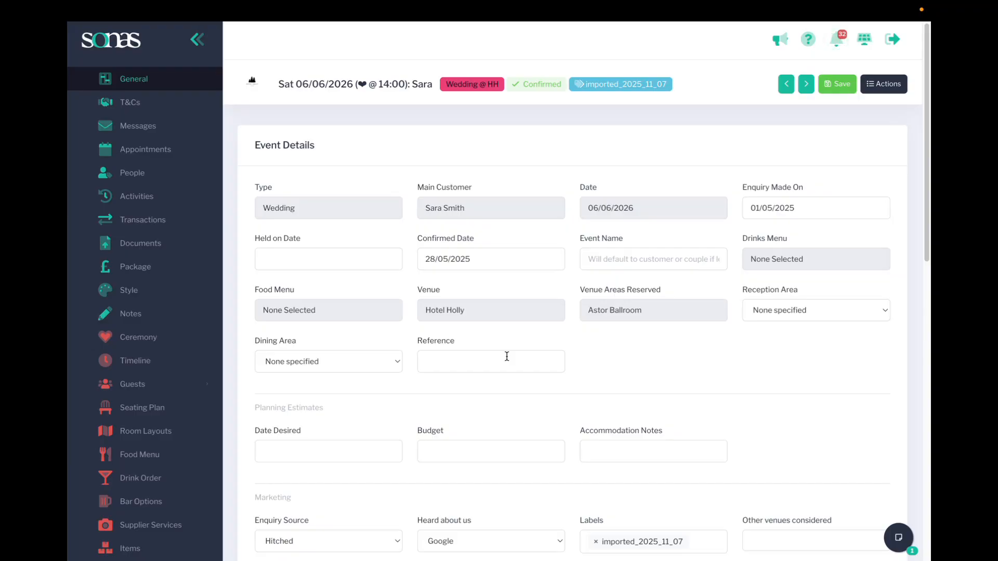
Check the people recorded on the imported wedding, including role and contact details
left_click(127, 174)
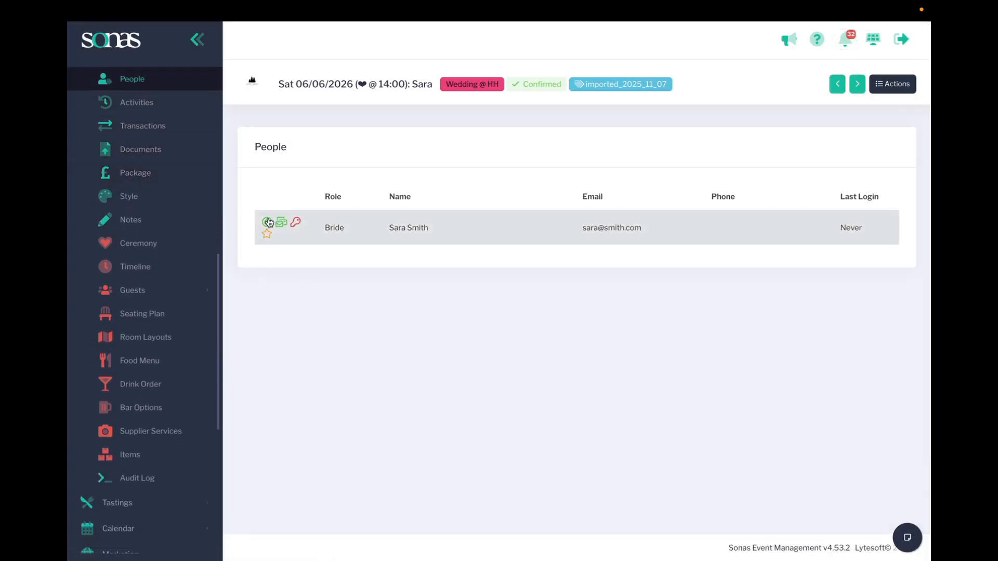
scroll(104, 130, "up", 1)
scroll(130, 156, "up", 2)
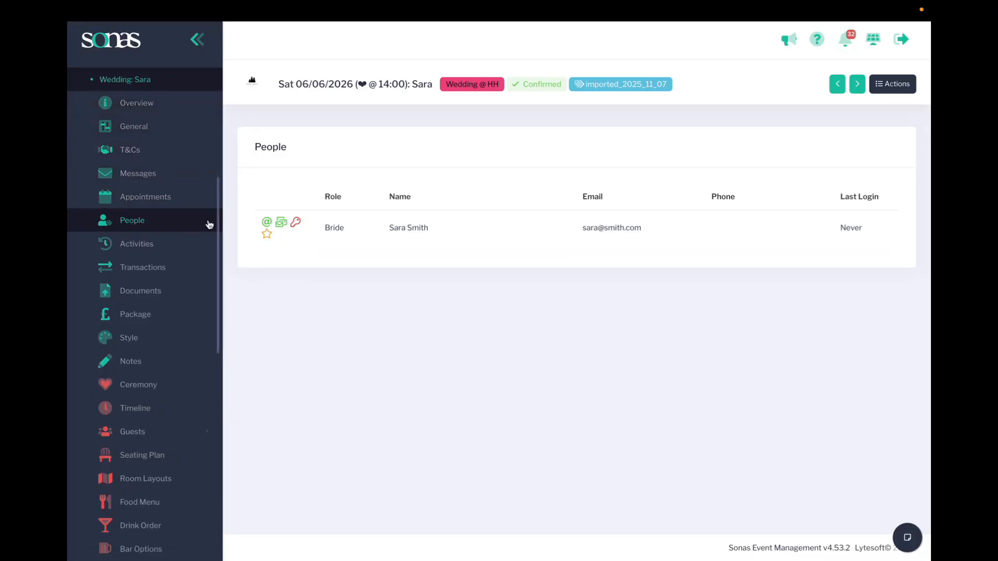
scroll(127, 137, "up", 4)
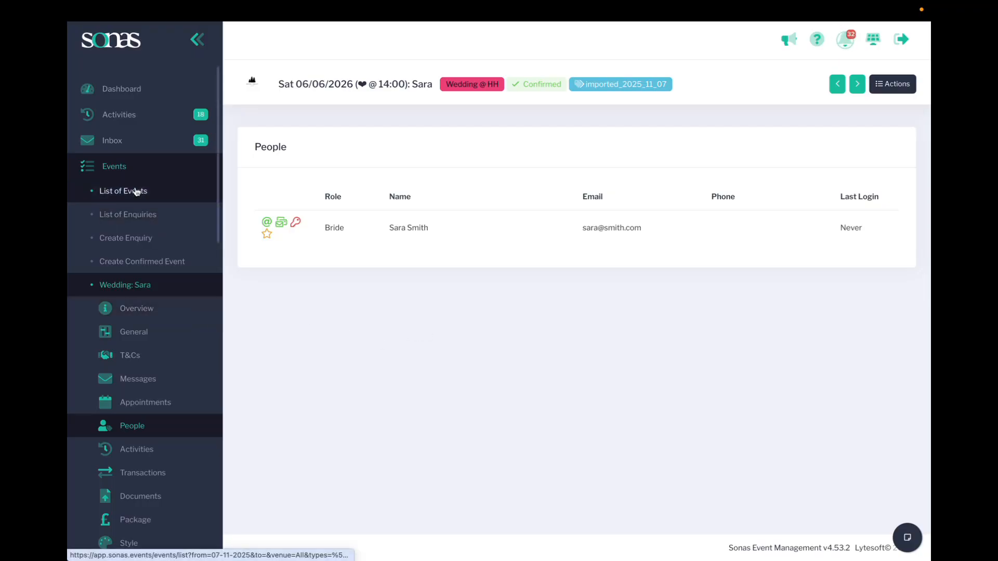
Open the Hotel Holly record from the list of venues
scroll(123, 323, "down", 7)
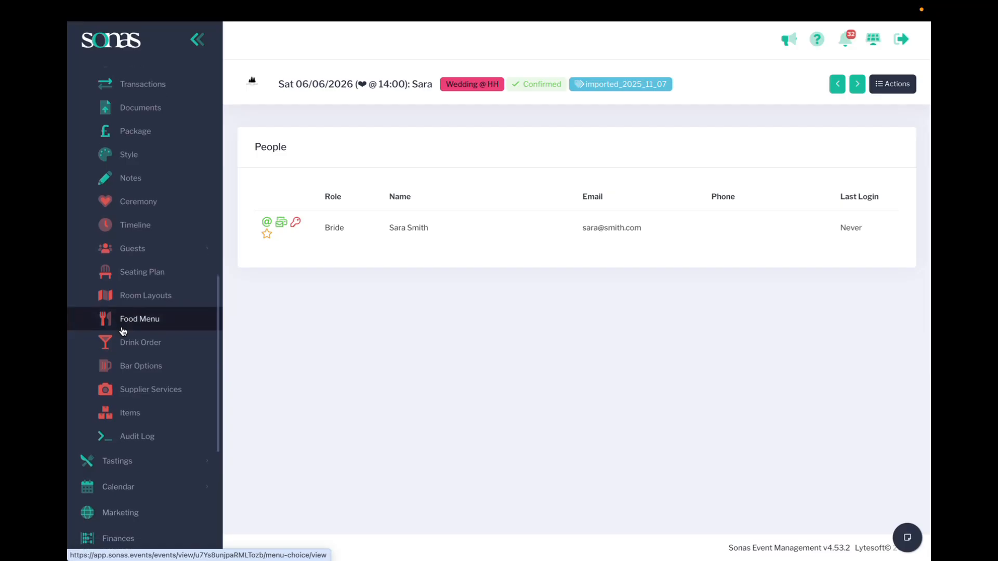
scroll(176, 452, "down", 3)
scroll(170, 421, "up", 1)
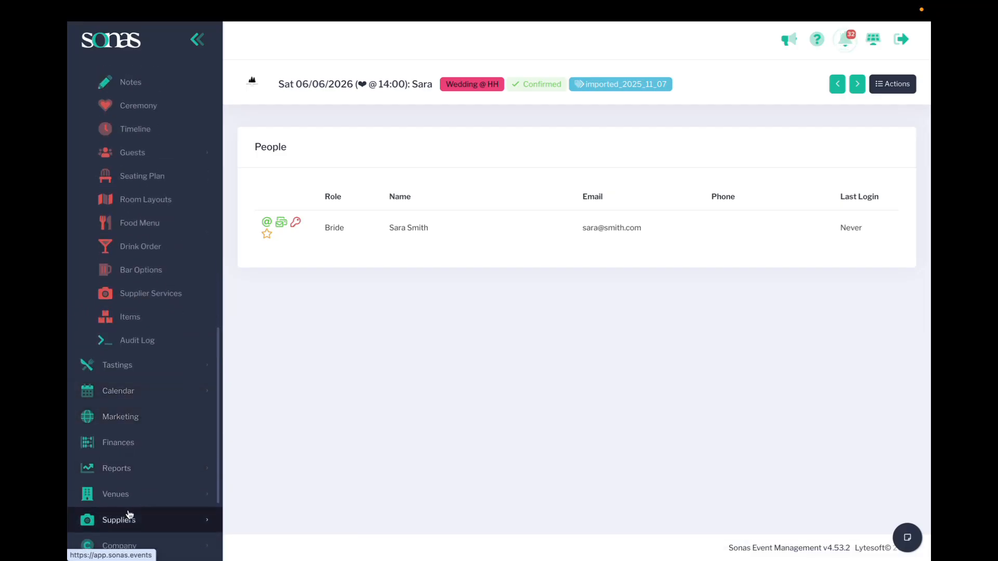
left_click(107, 494)
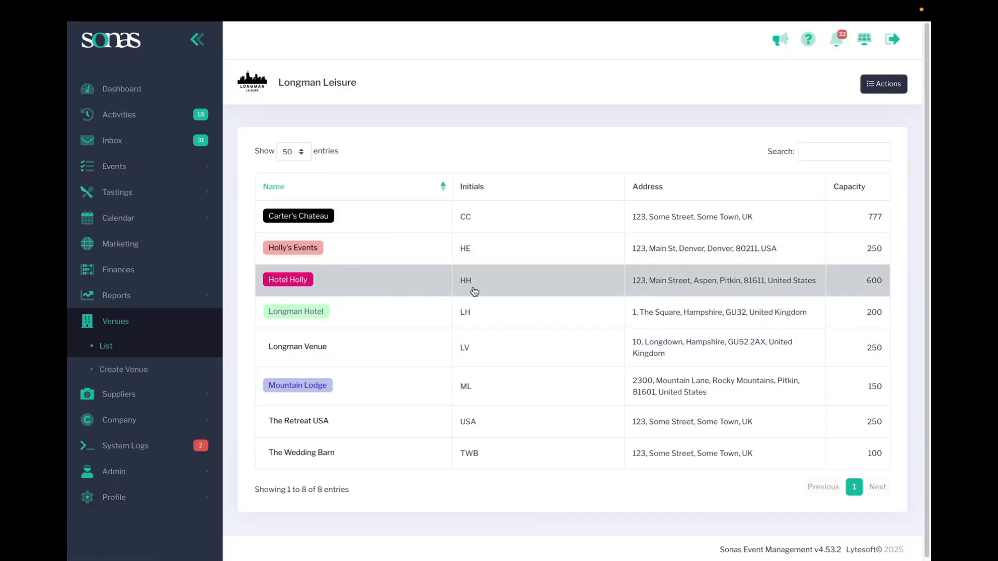
left_click(396, 283)
scroll(151, 151, "down", 2)
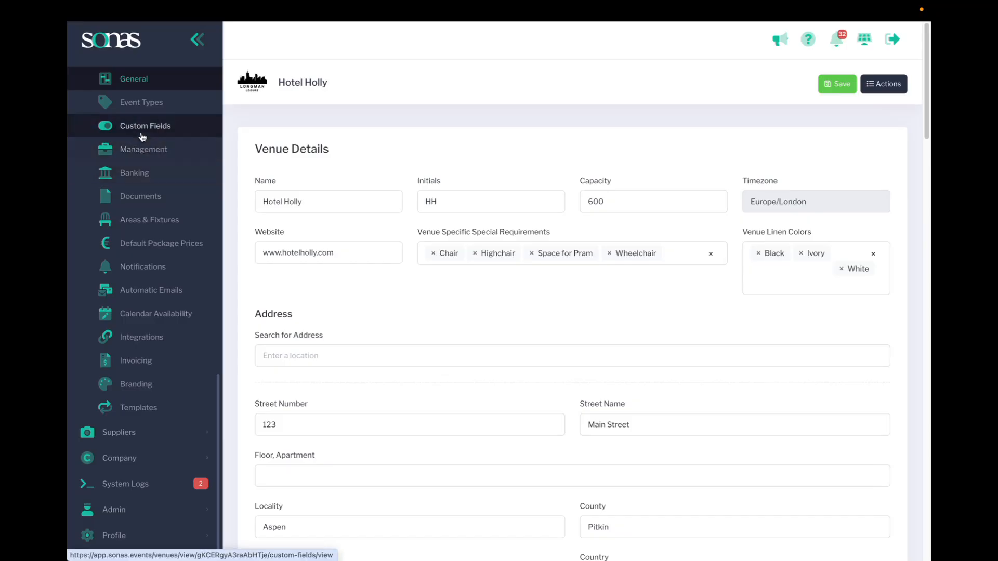
Review the event types configured for Hotel Holly and the areas set up at the venue
left_click(134, 112)
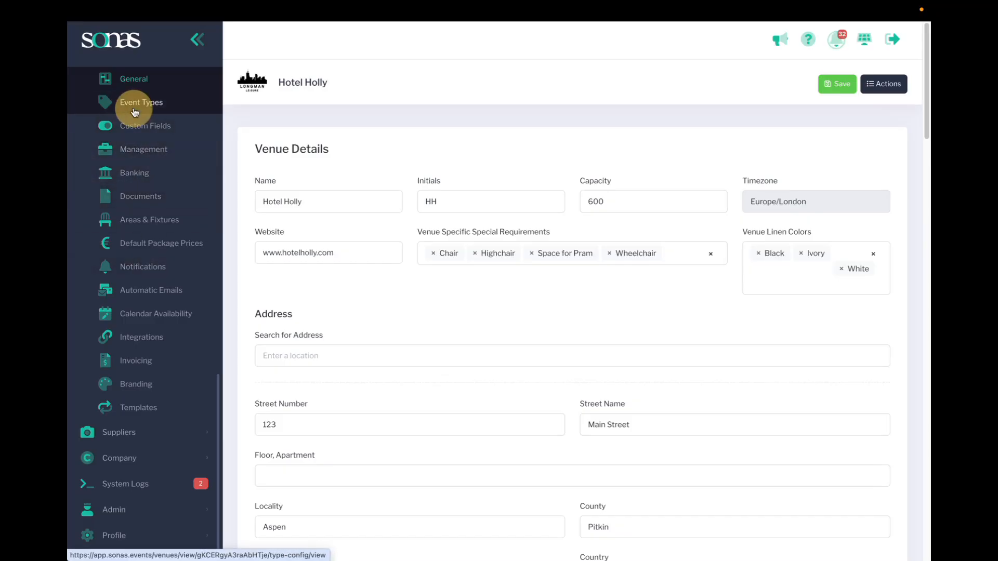
scroll(333, 405, "down", 3)
scroll(336, 423, "down", 4)
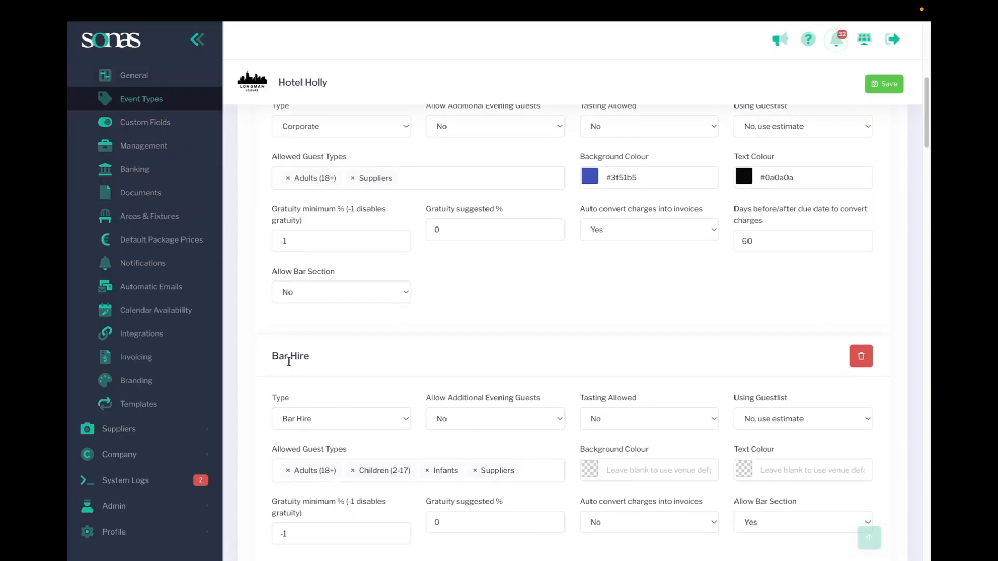
scroll(335, 363, "down", 10)
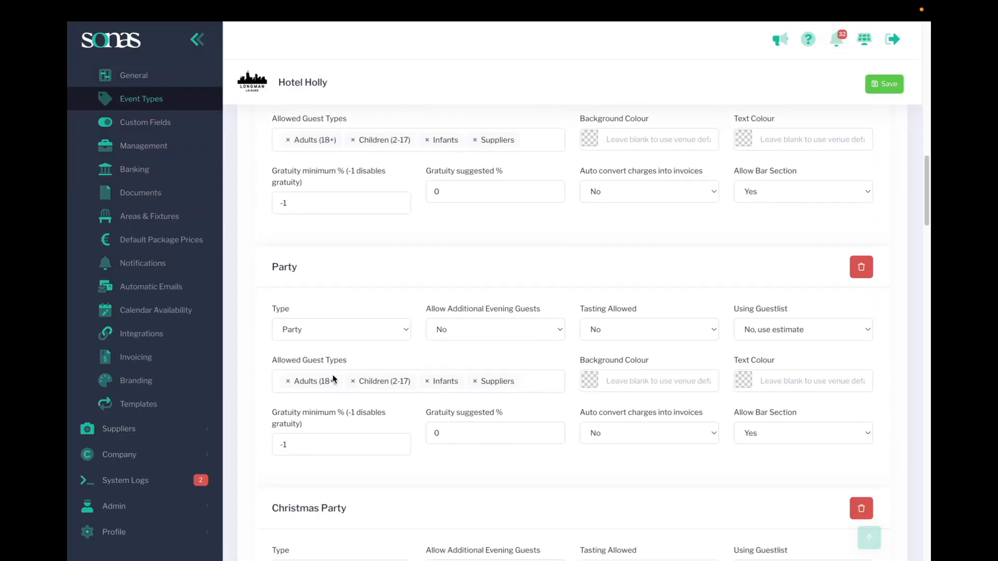
left_click(133, 218)
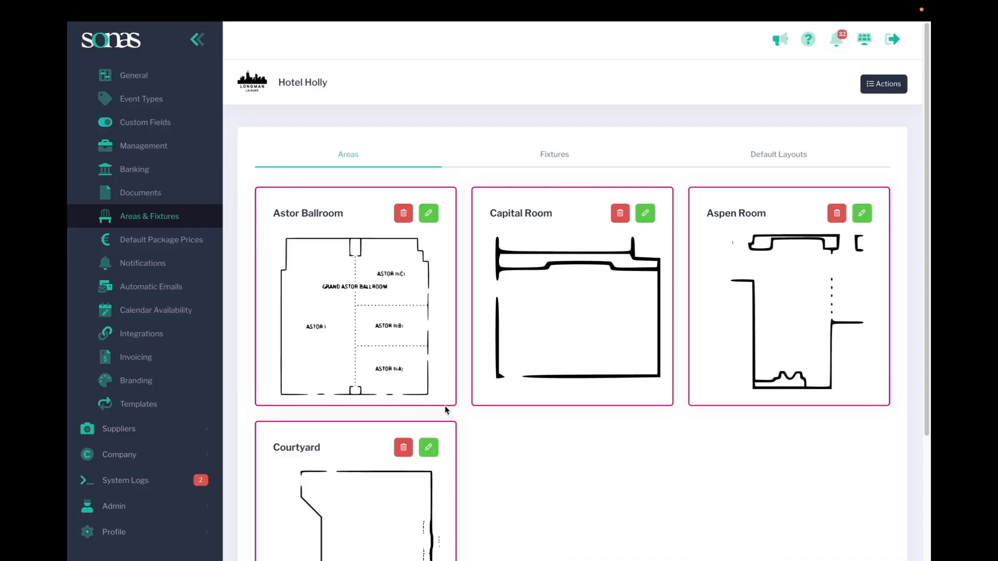
scroll(397, 368, "down", 3)
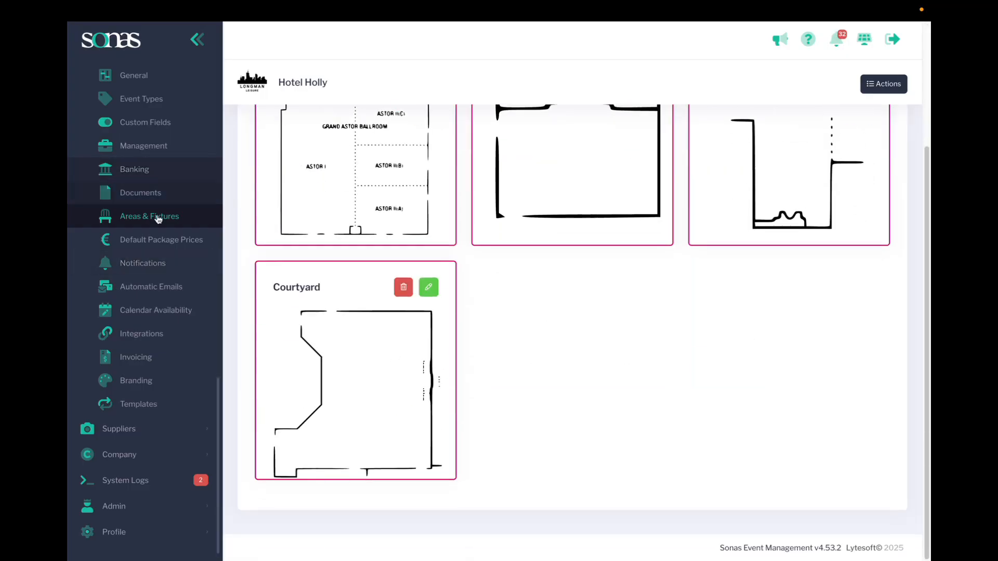
Check which statuses are available for filtering in the list of enquiries and in the list of events
scroll(150, 239, "up", 1)
scroll(149, 242, "up", 5)
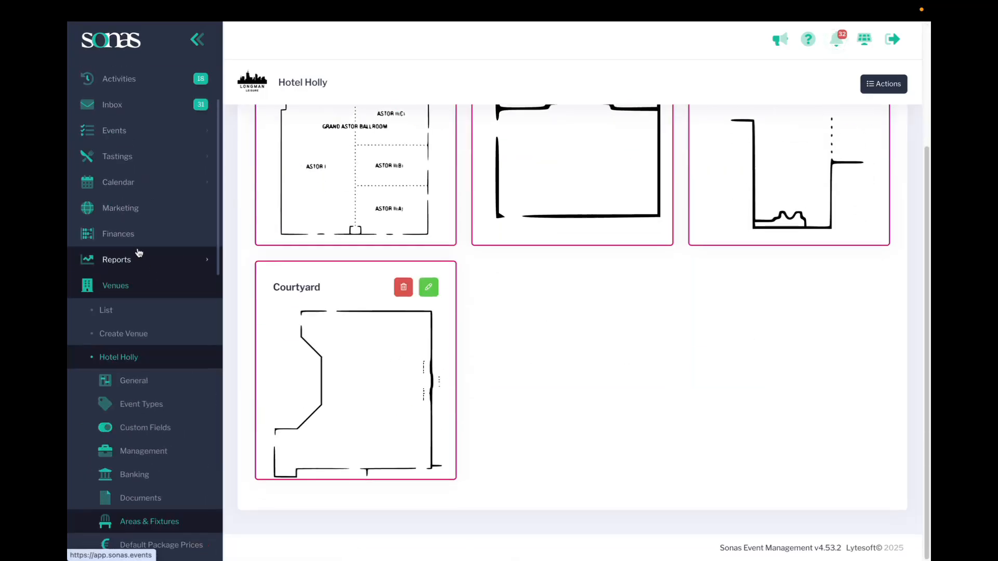
left_click(112, 129)
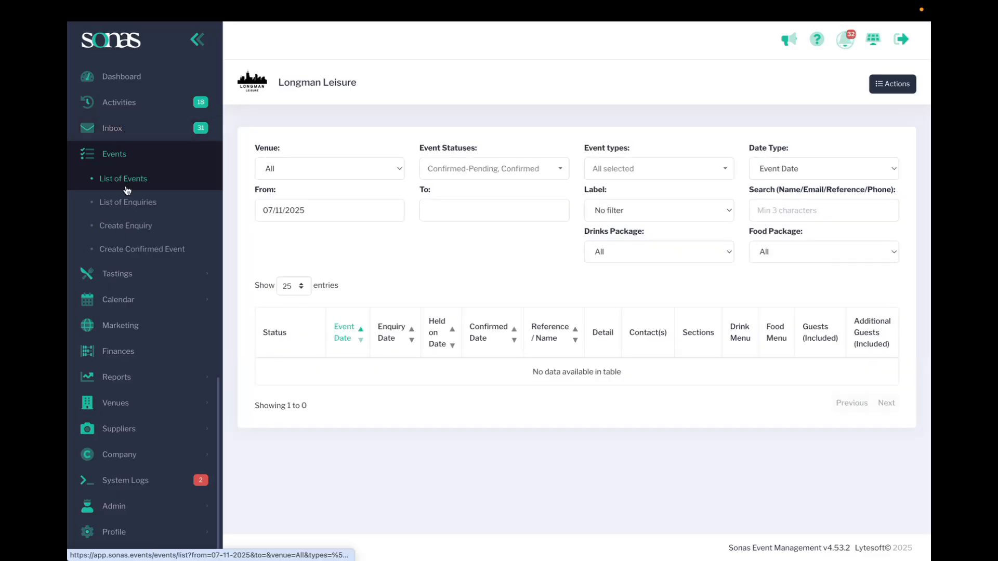
left_click(156, 200)
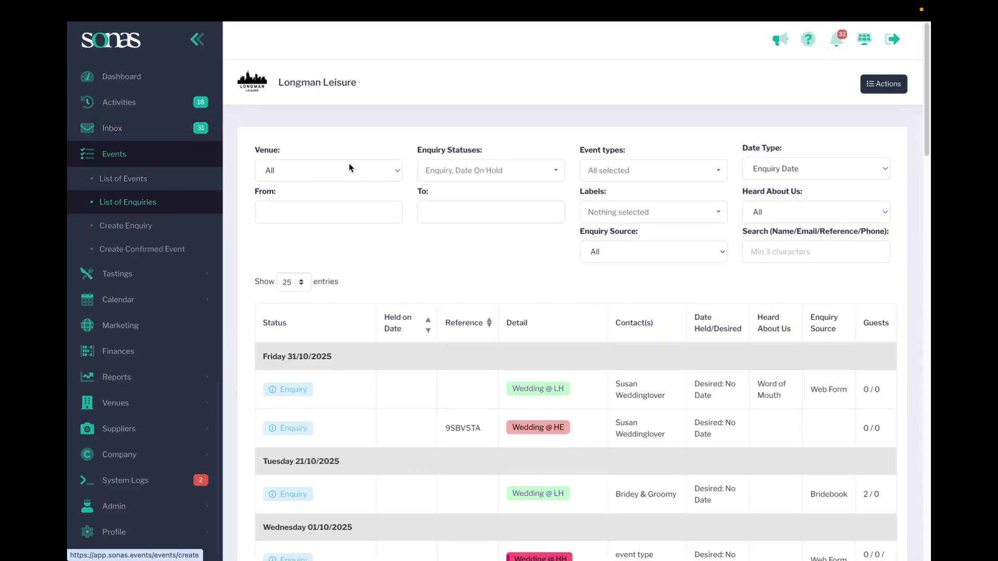
left_click(462, 172)
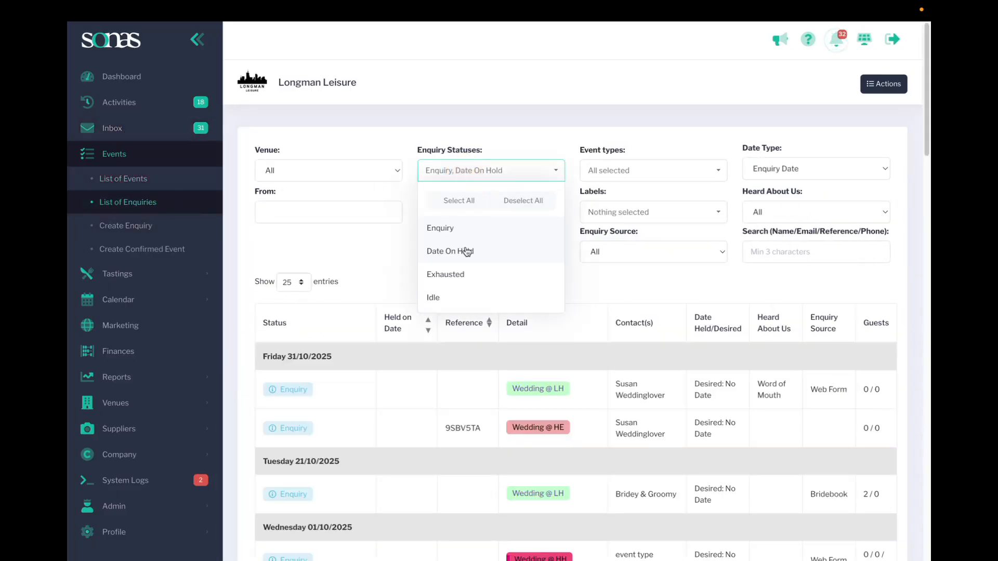
left_click(156, 179)
left_click(485, 175)
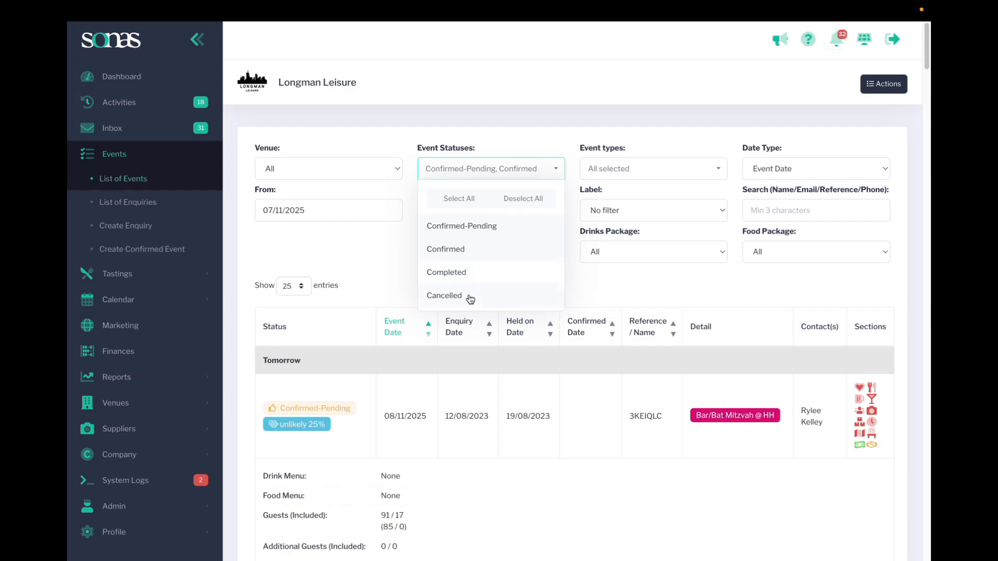
left_click(311, 250)
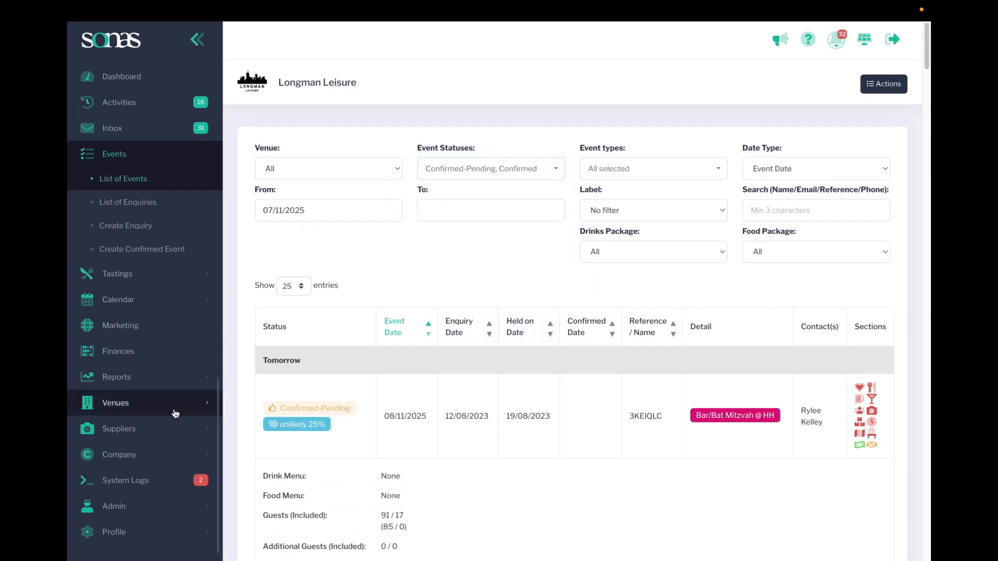
Open the company's categories and review the Enquiry Source entries
left_click(122, 453)
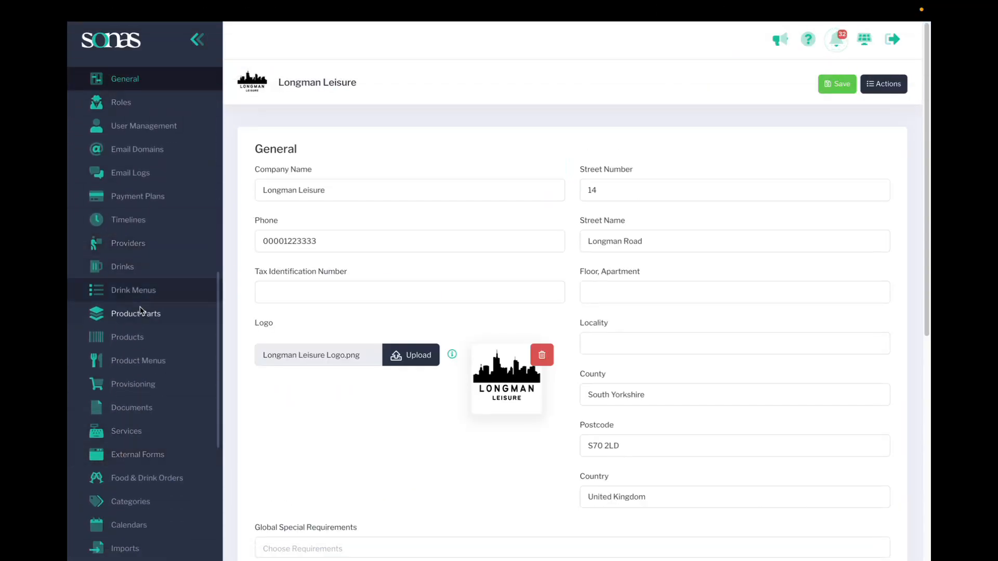
left_click(127, 500)
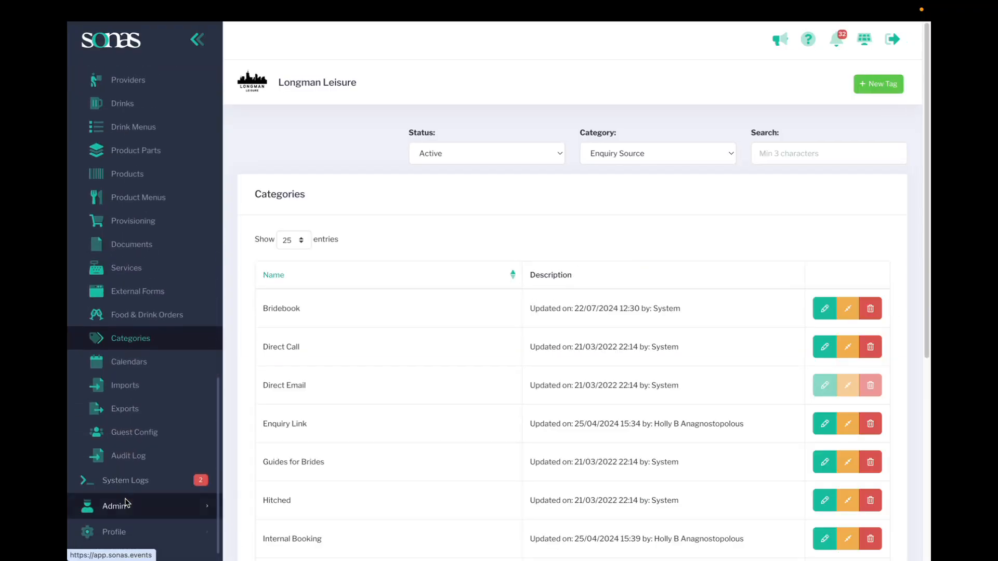
scroll(382, 339, "down", 6)
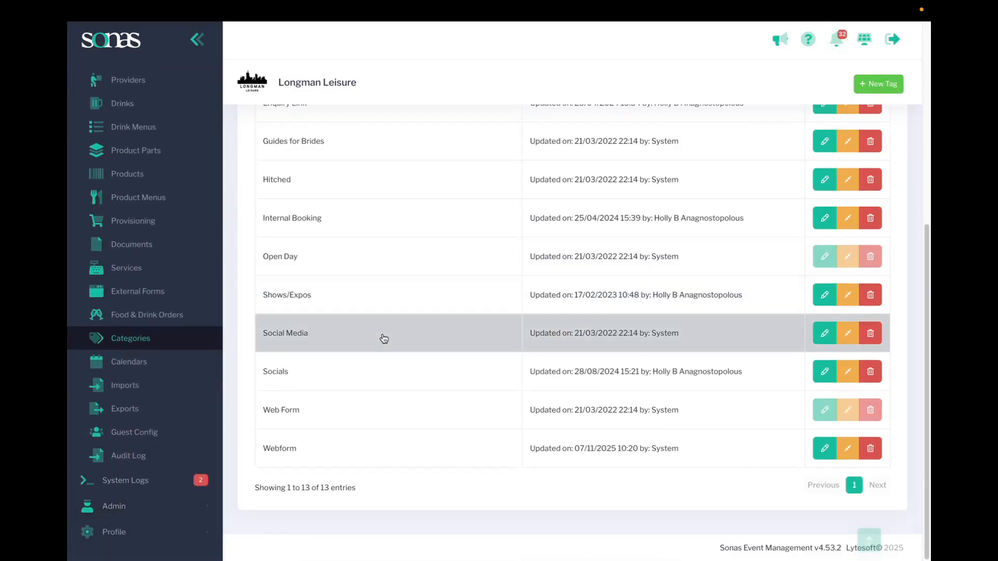
scroll(534, 229, "up", 6)
Filter the company categories to Heard About Us and review the entries
left_click(615, 155)
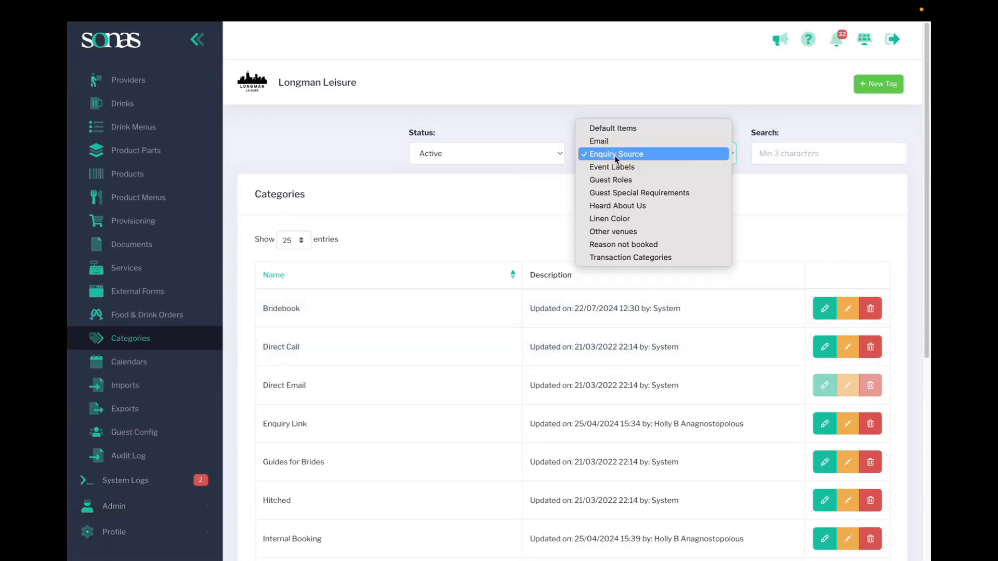
left_click(614, 207)
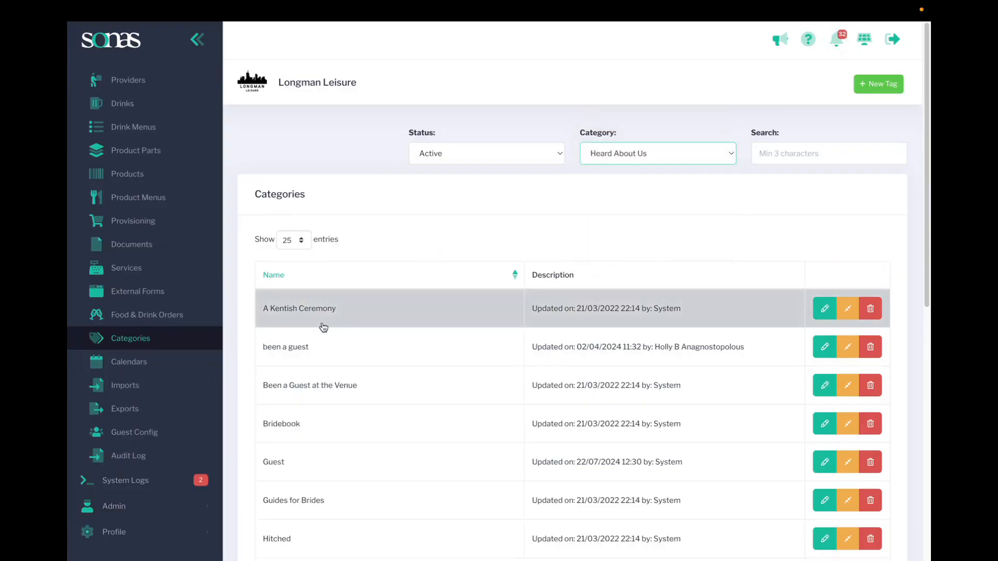
scroll(323, 330, "down", 5)
scroll(323, 334, "up", 5)
Switch the category filter to Event Labels and look through the labels
left_click(599, 156)
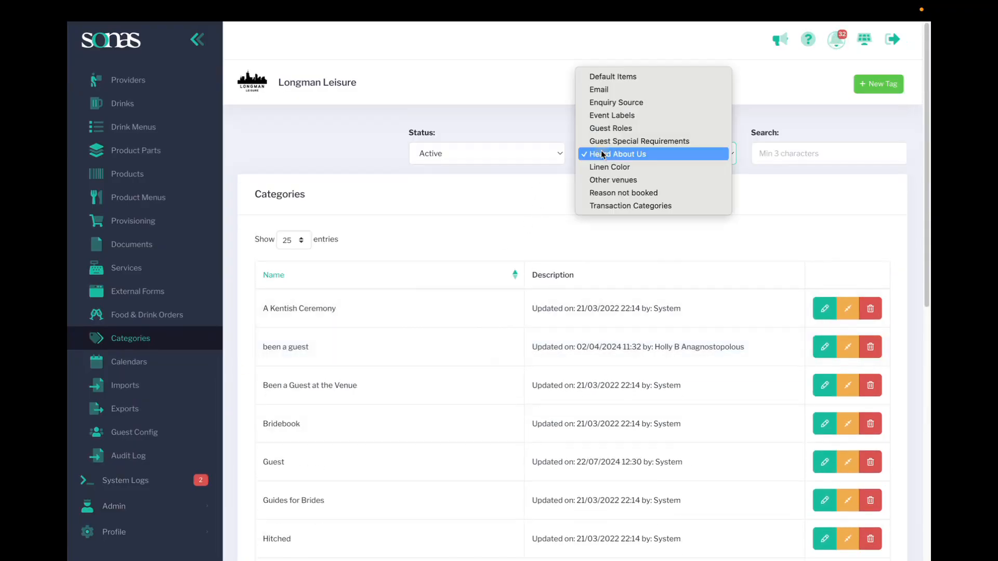
left_click(304, 191)
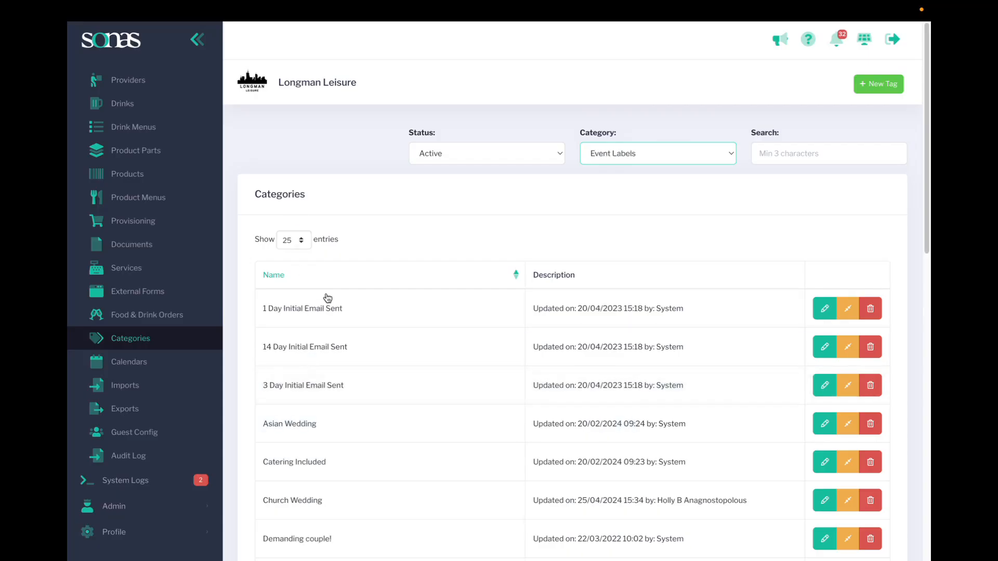
scroll(283, 450, "down", 8)
scroll(284, 453, "up", 7)
scroll(285, 452, "up", 2)
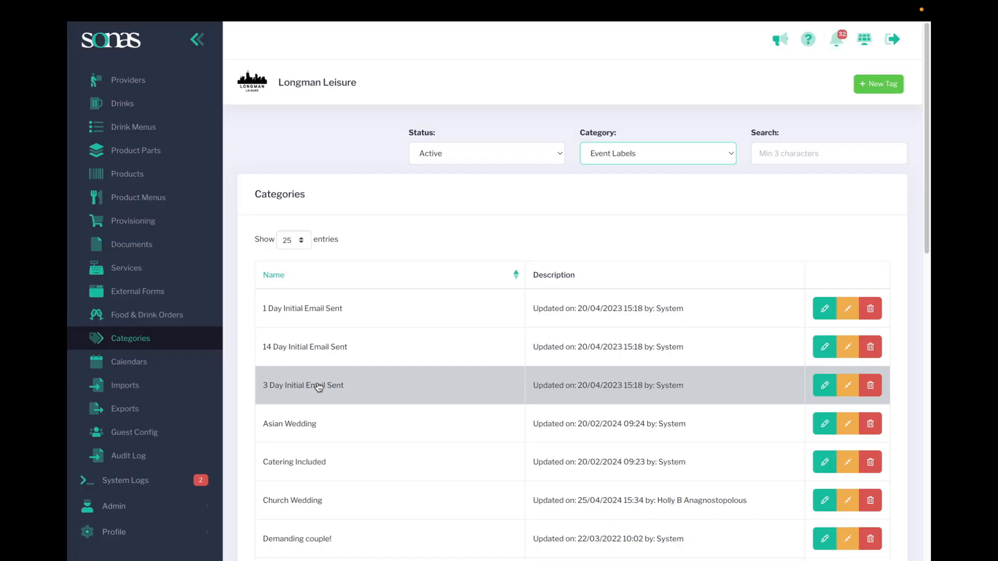
Return to the company's Imports log
left_click(149, 389)
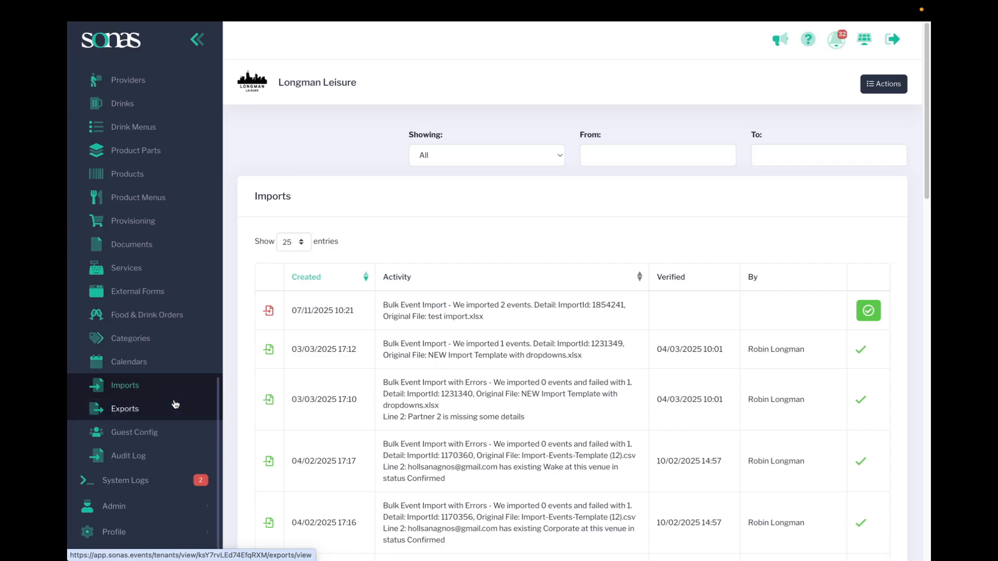
mouse_move(765, 15)
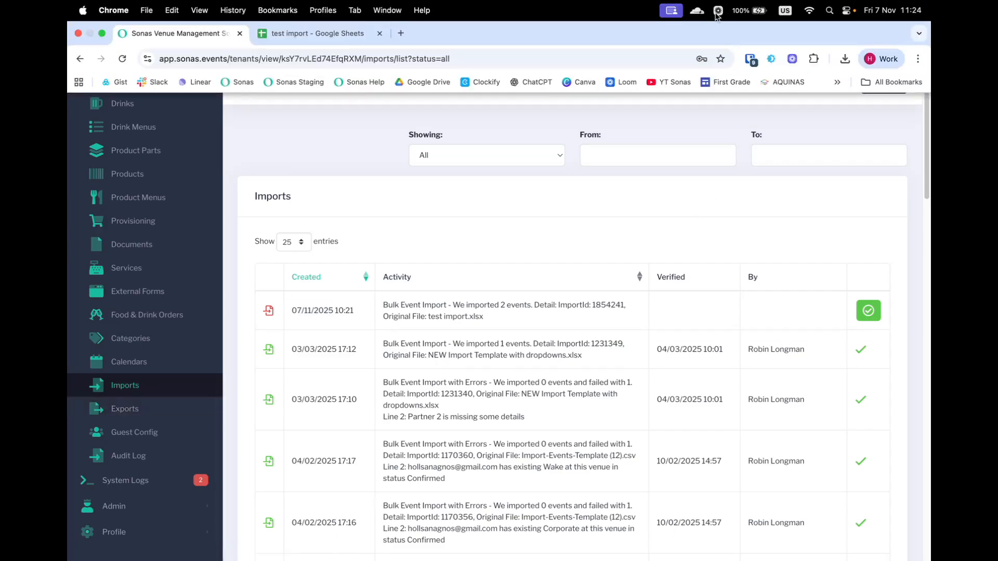